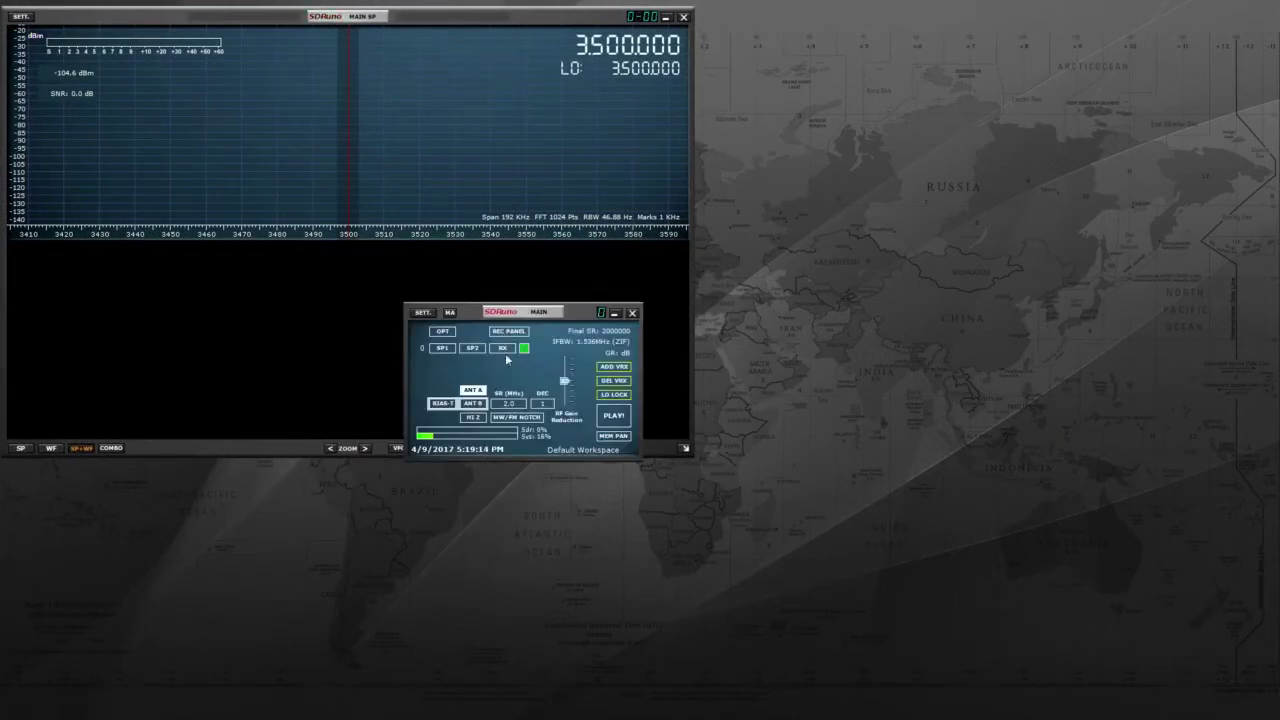
Extend the main spectrum window downward, open the auxiliary spectrum window, and place it directly beneath the main spectrum.
left_click_drag(505, 318, 104, 577)
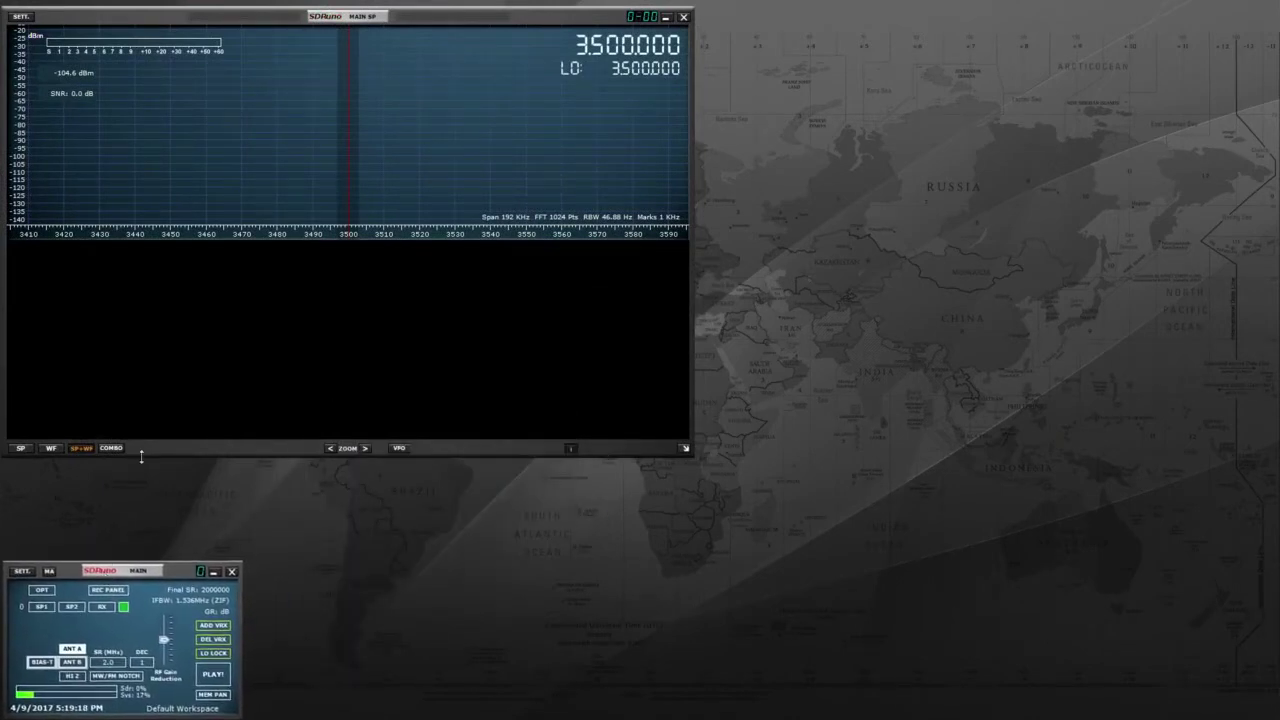
left_click_drag(141, 456, 145, 559)
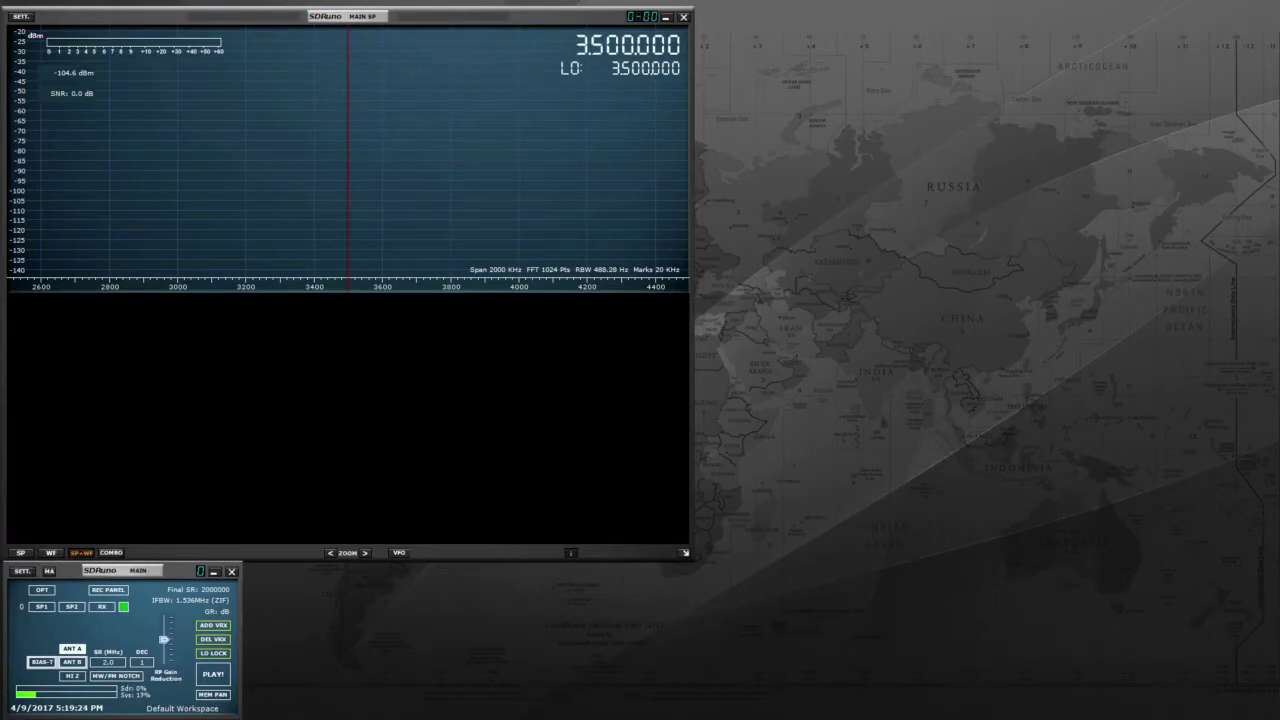
left_click(71, 606)
left_click_drag(145, 571, 806, 484)
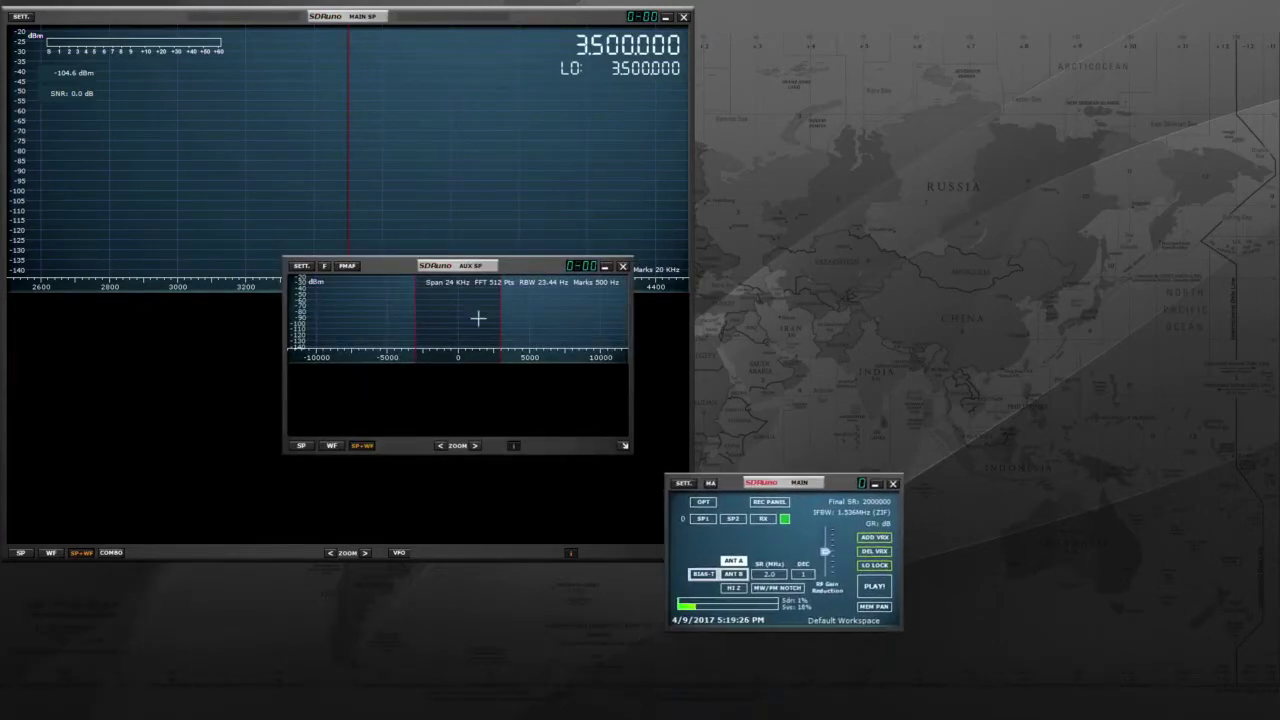
left_click_drag(455, 268, 187, 566)
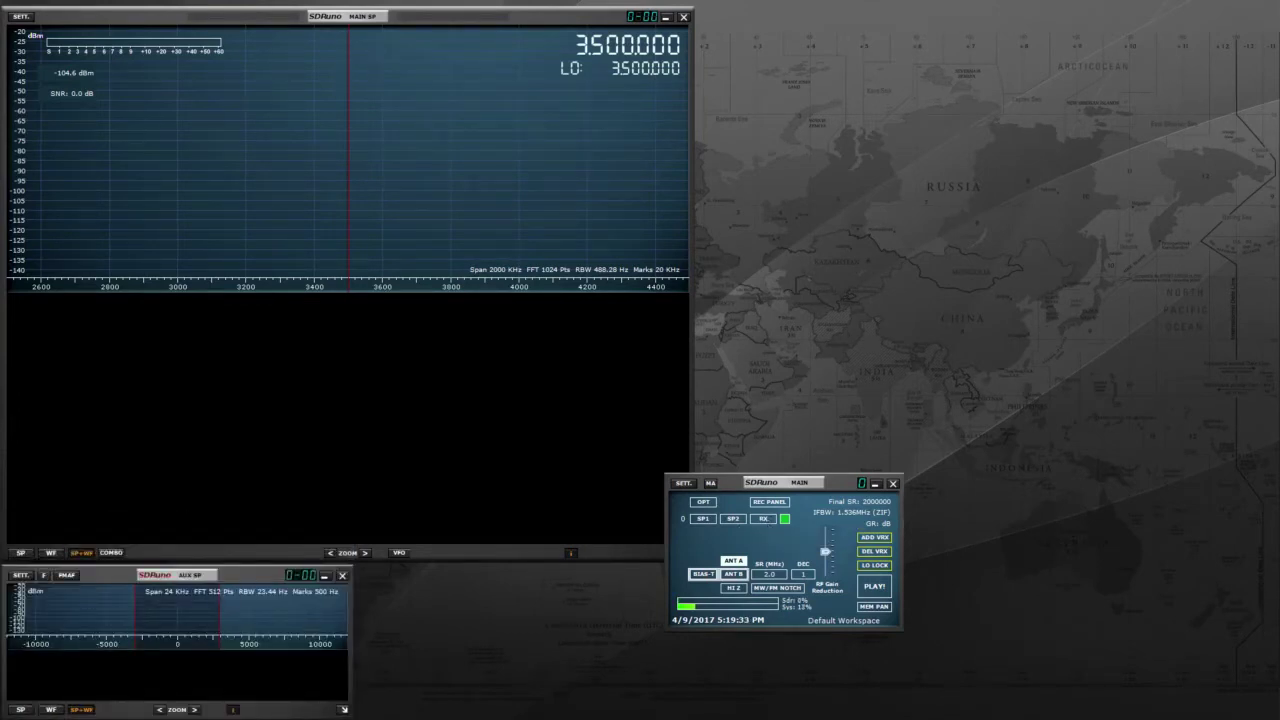
Open the RX Control window beside the auxiliary spectrum and line the Main panel up next to it.
left_click(763, 518)
left_click_drag(40, 250, 478, 575)
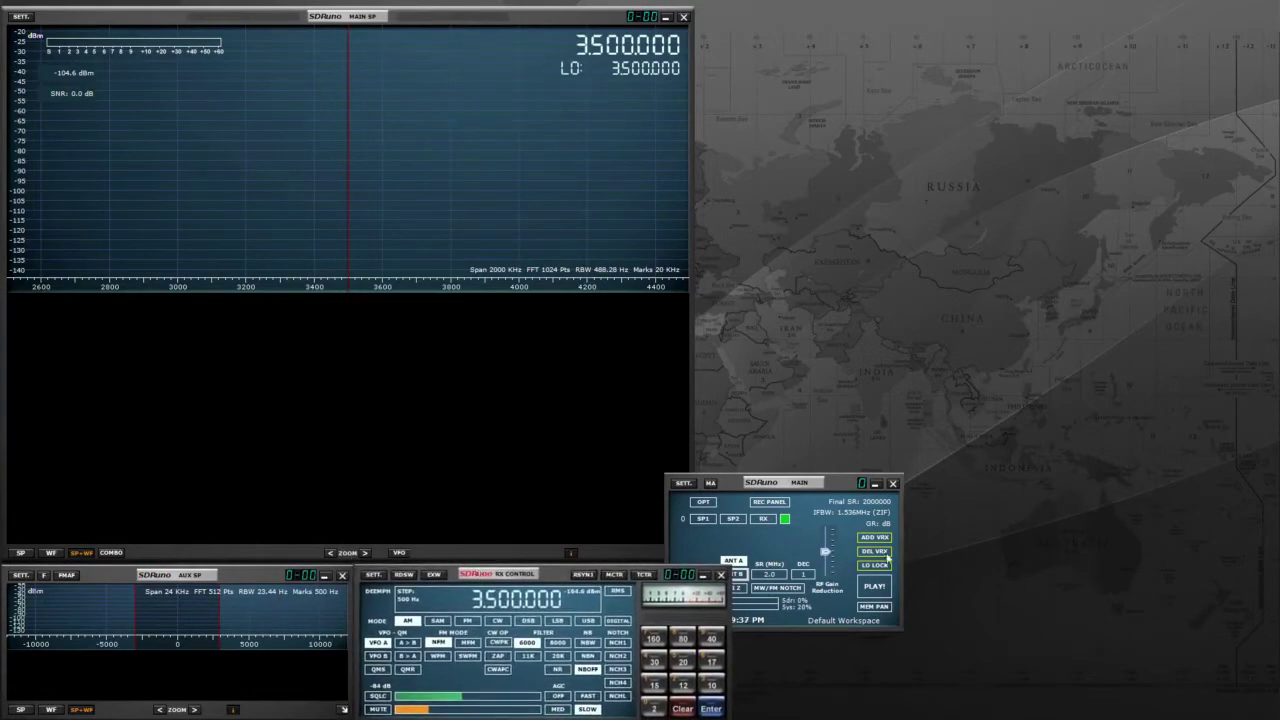
left_click_drag(800, 493, 872, 582)
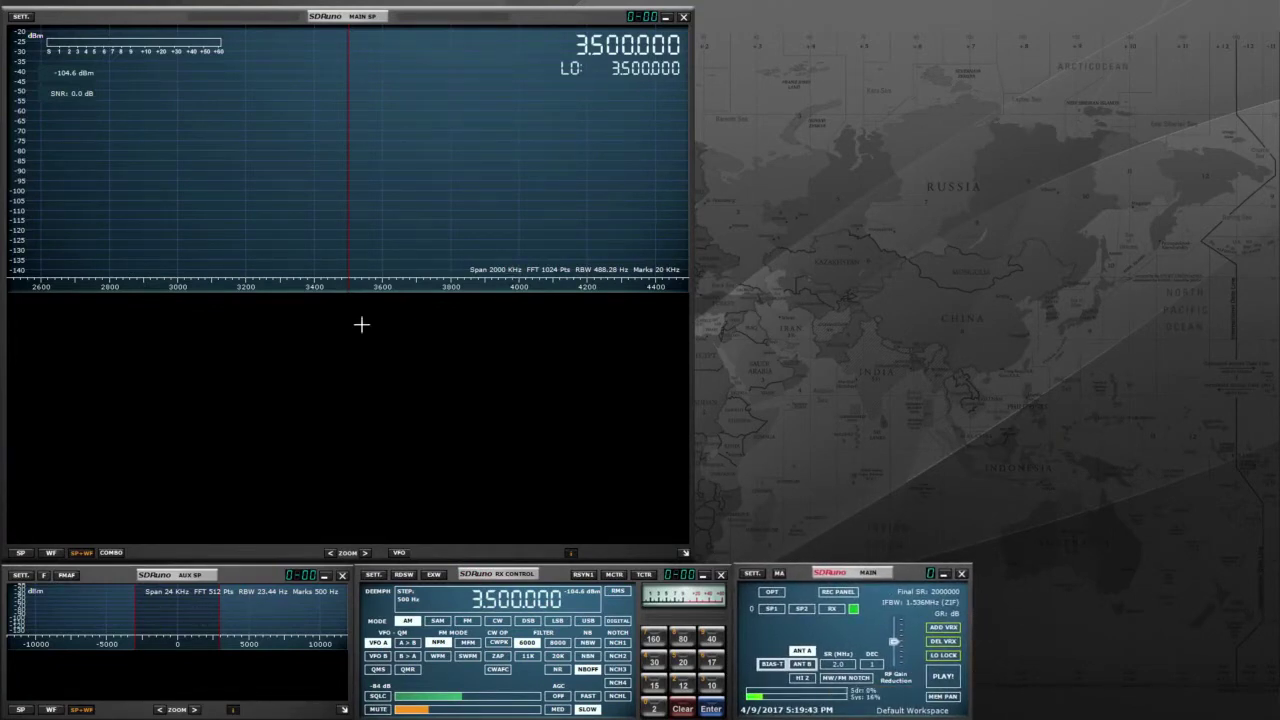
Open the EX Control window, place it at the end of the panel row, and move Main and RX Control up against it.
left_click(433, 574)
left_click_drag(932, 454, 1212, 574)
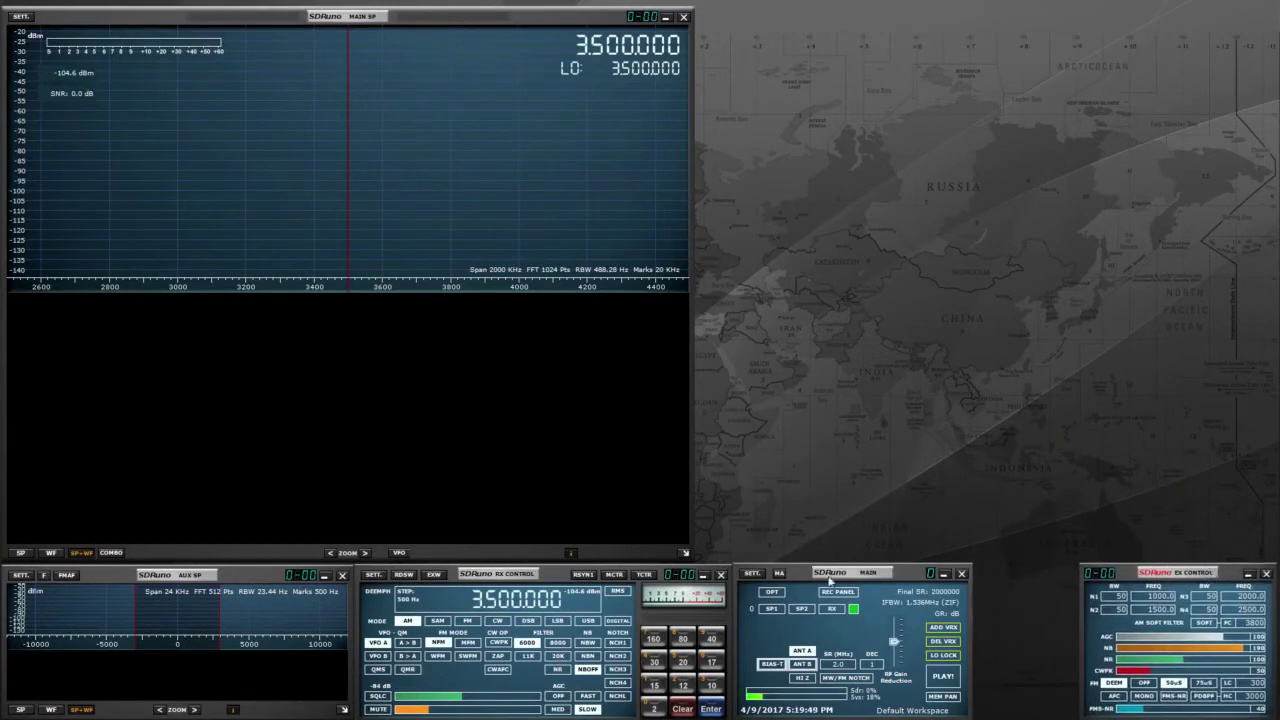
left_click_drag(829, 580, 931, 581)
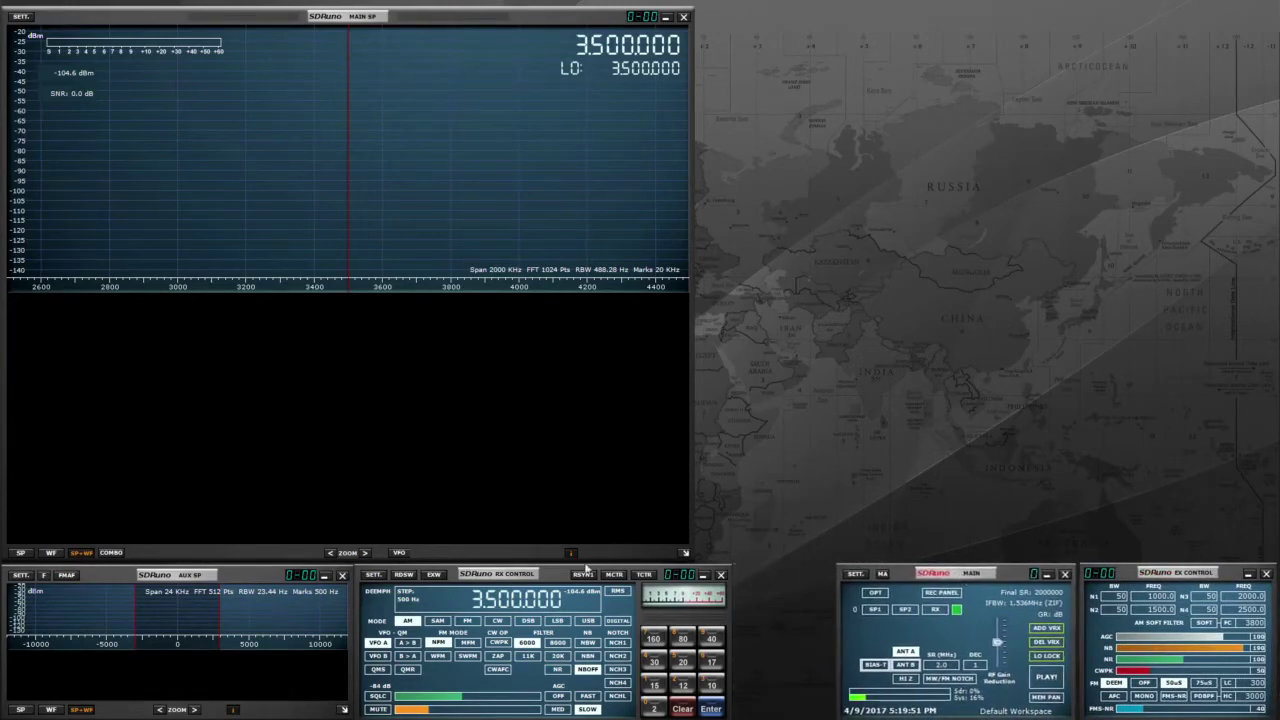
left_click_drag(574, 575, 671, 576)
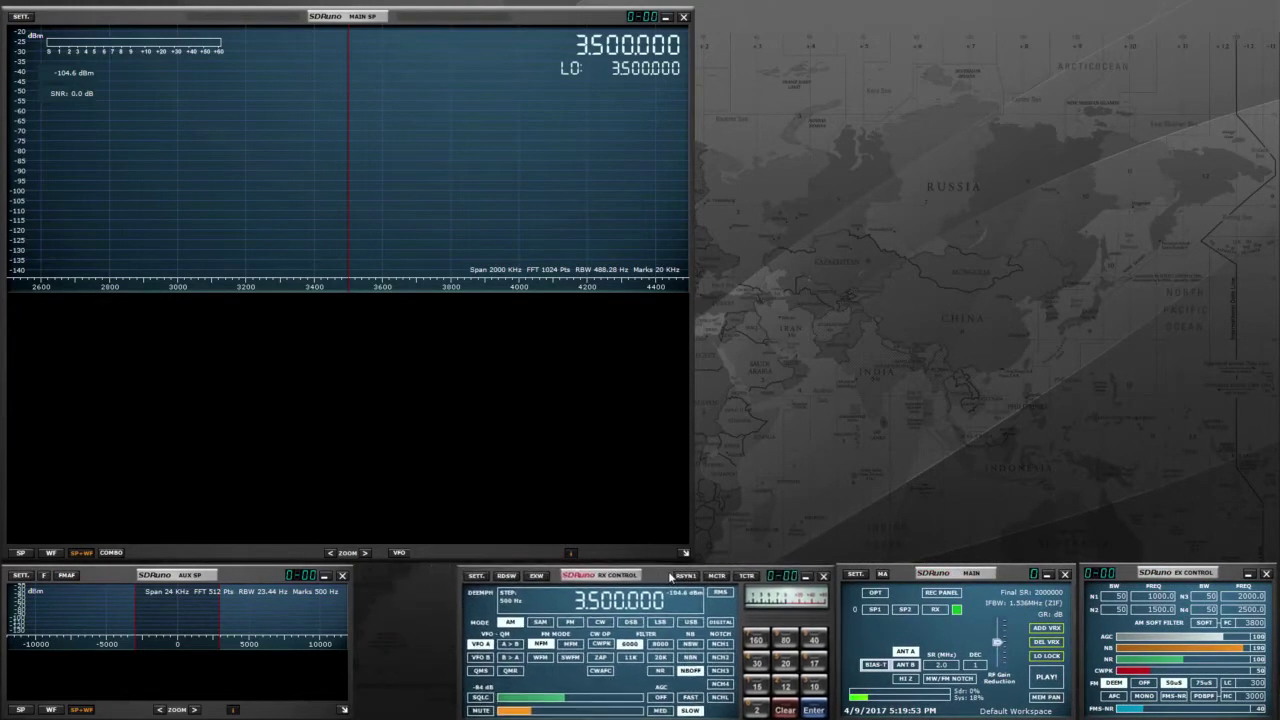
Widen the auxiliary spectrum to meet RX Control and the main spectrum window to span the full panel row.
left_click_drag(352, 604, 451, 604)
left_click_drag(690, 345, 1262, 461)
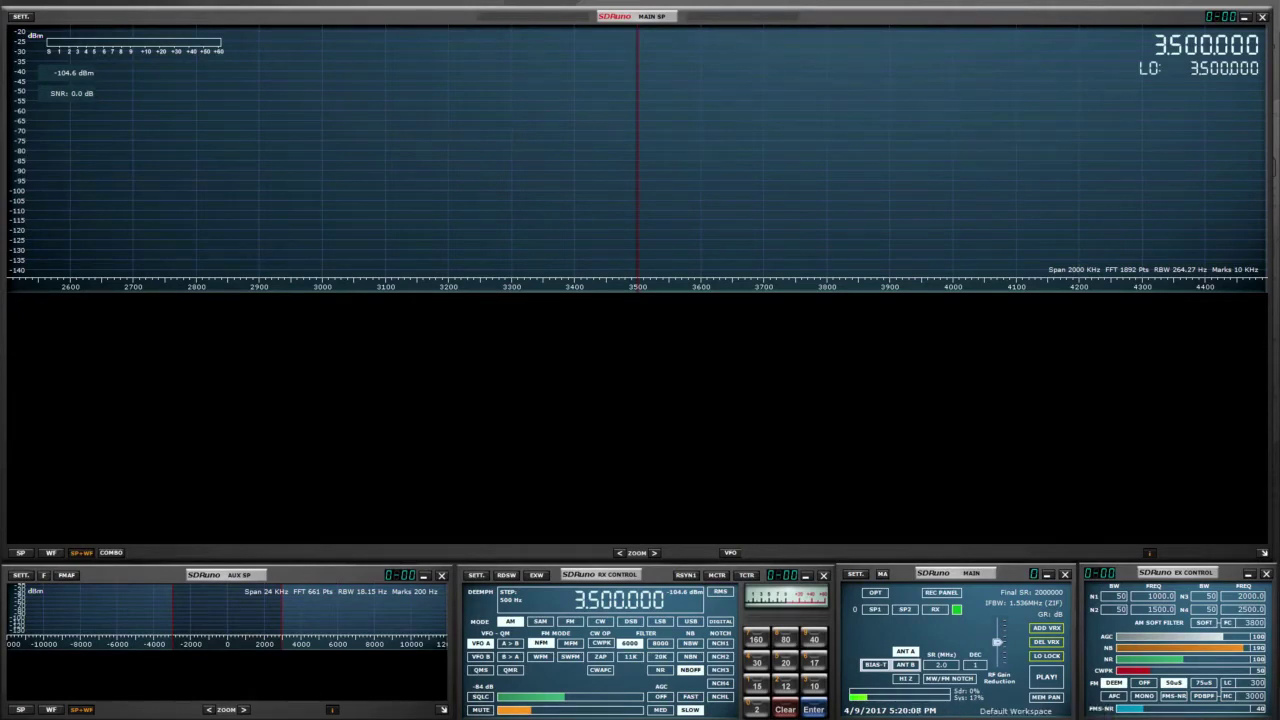
Rename the default workspace to SDRplay and save the current window layout to it.
left_click(1007, 711)
left_click(1007, 711)
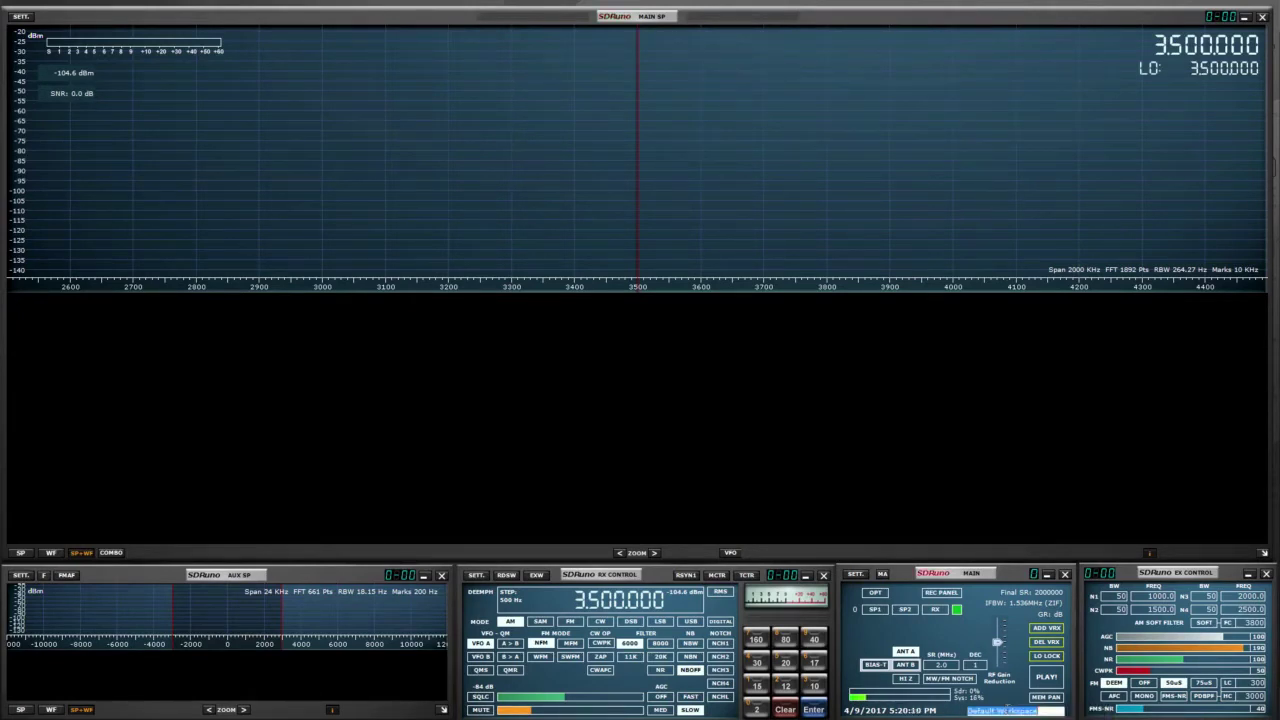
type("SDRplay")
key("Return")
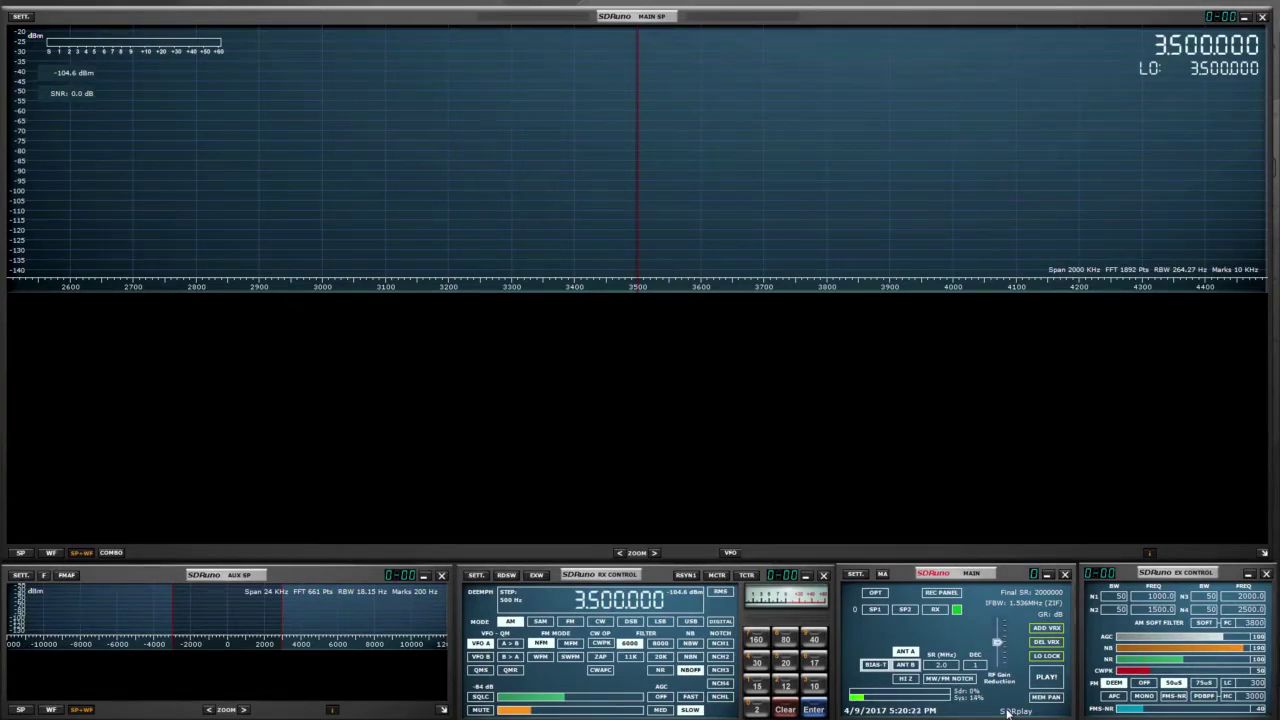
left_click(1015, 712)
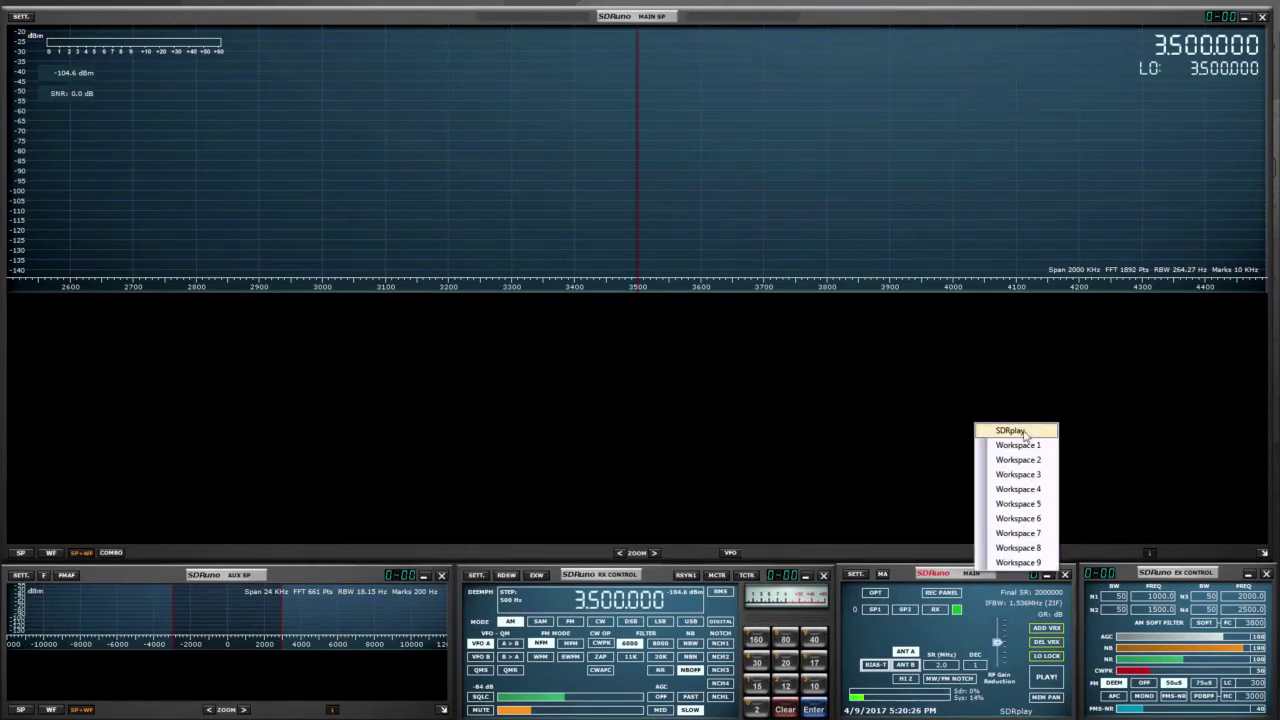
left_click(1024, 432)
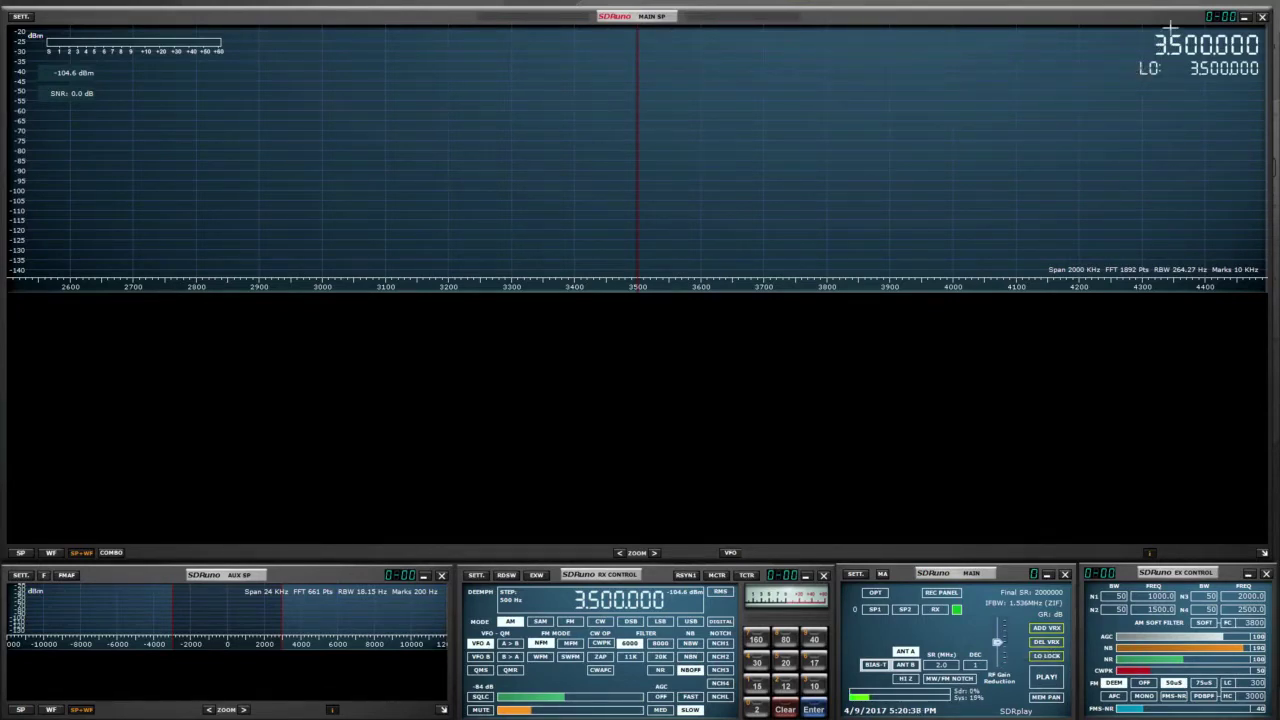
Tune the receiver to 3.603.500 and run it briefly to preview the spectrum before stopping it.
left_click(702, 196)
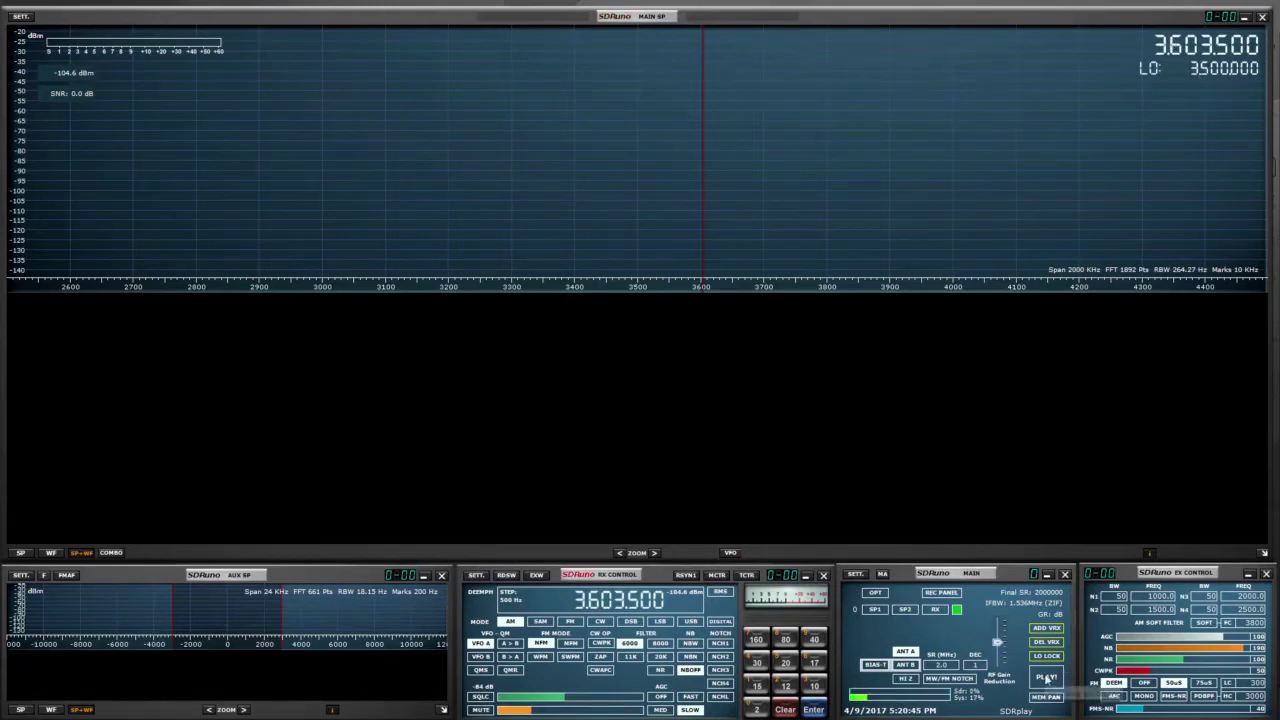
left_click(1046, 678)
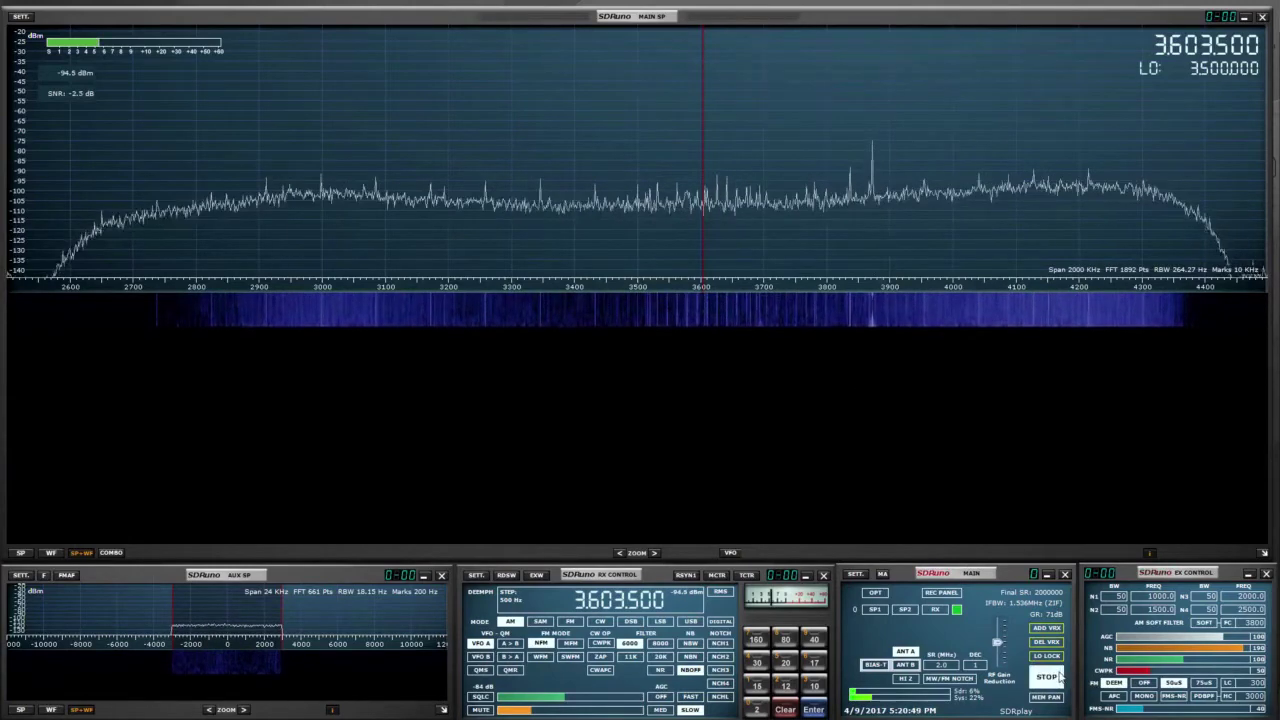
left_click(1058, 678)
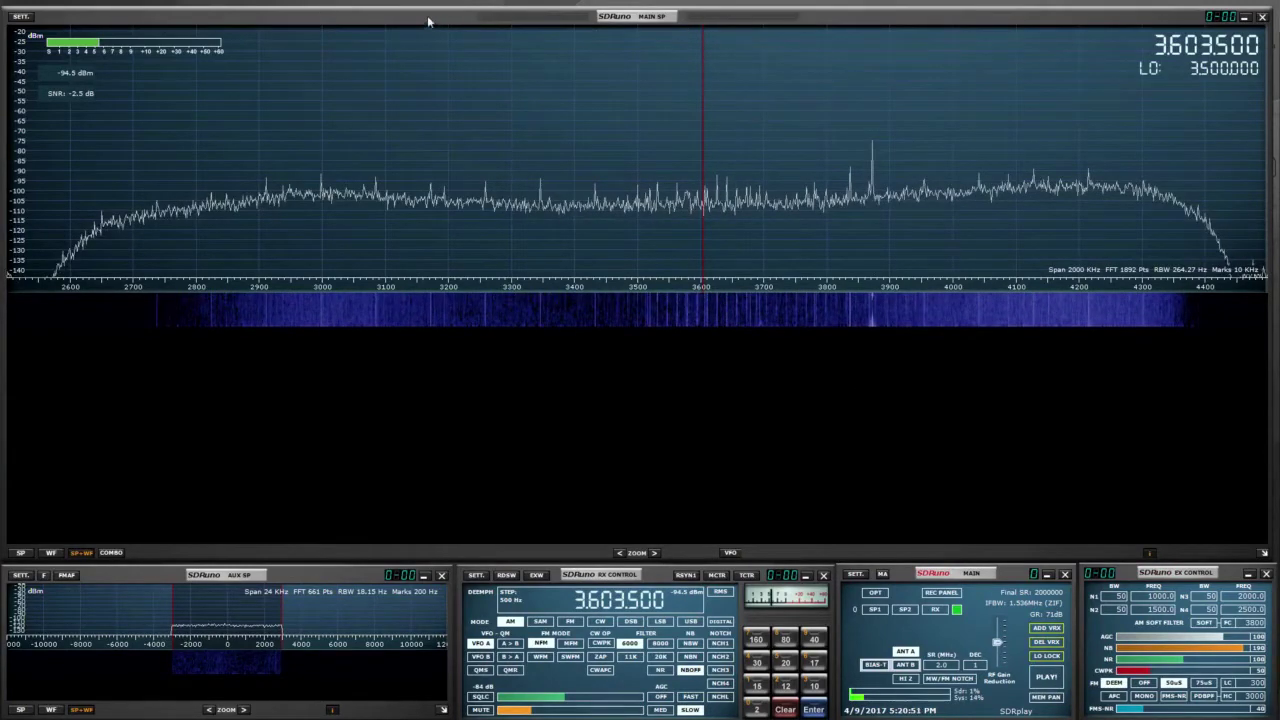
Give the main spectrum the Spectran Ext waterfall palette, new FFT averaging, spectrum fill and cursor OSD, and briefly run the receiver to check it.
left_click(22, 18)
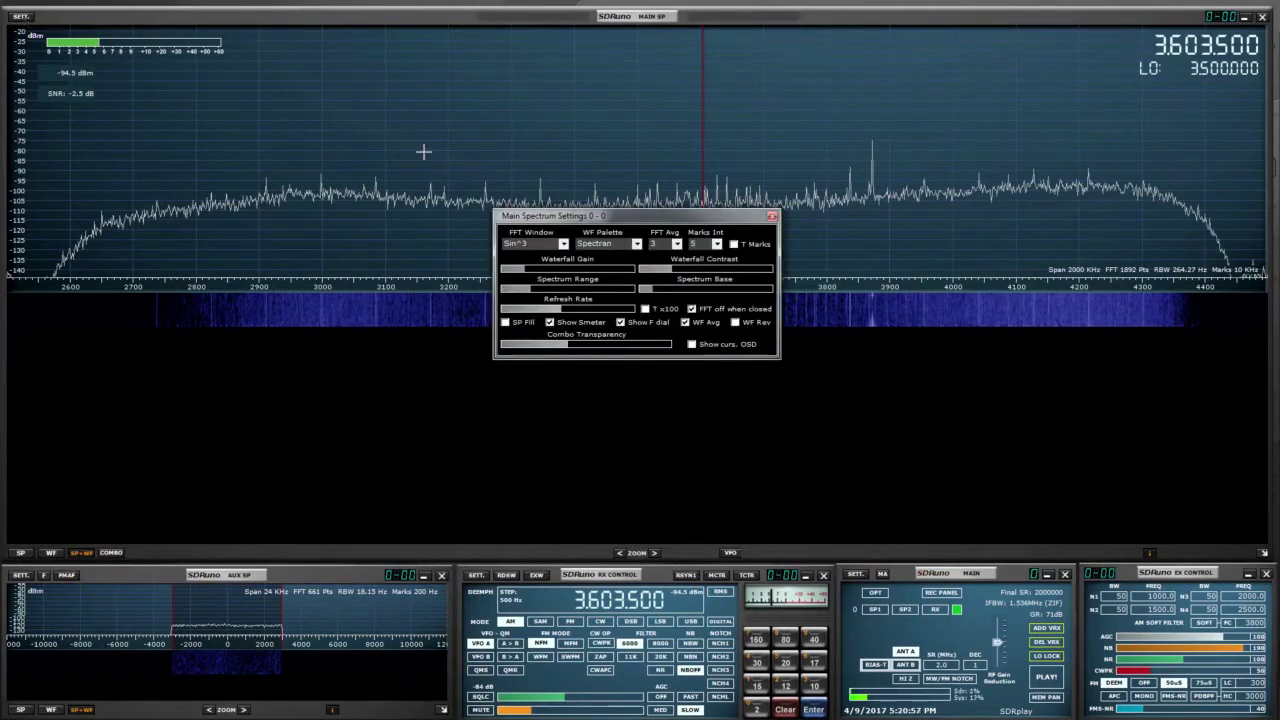
left_click(600, 246)
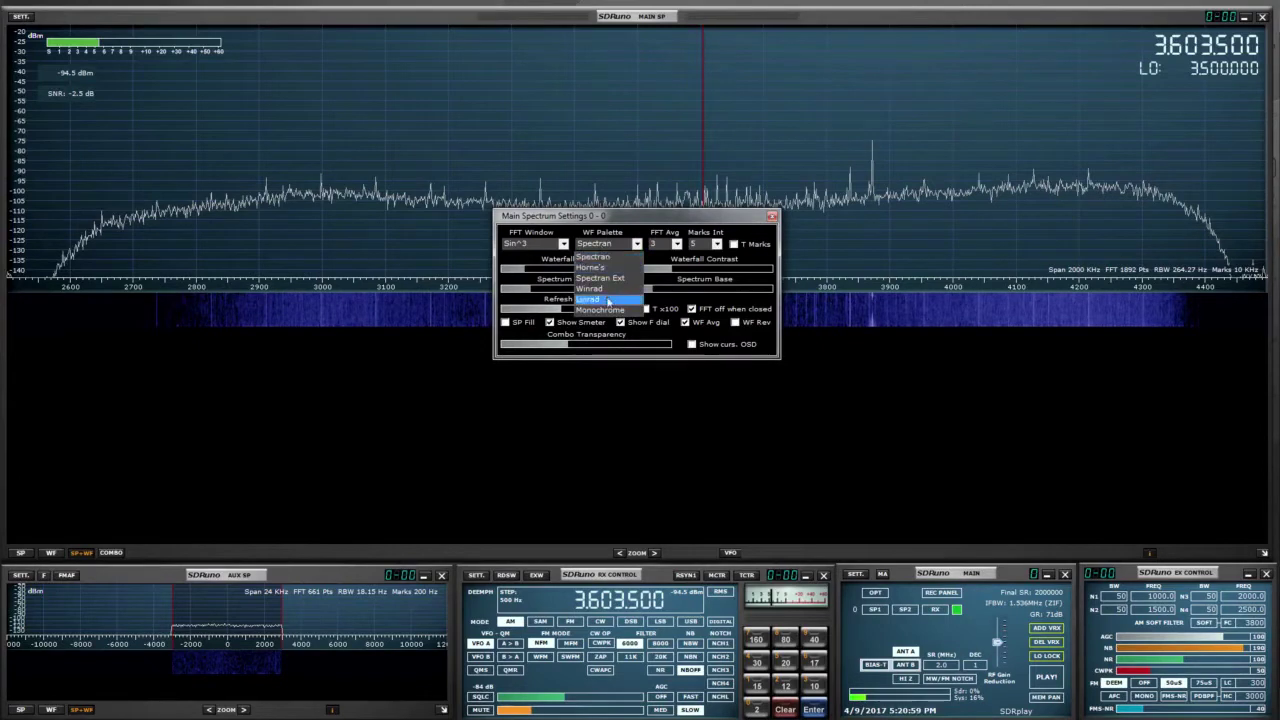
left_click(614, 287)
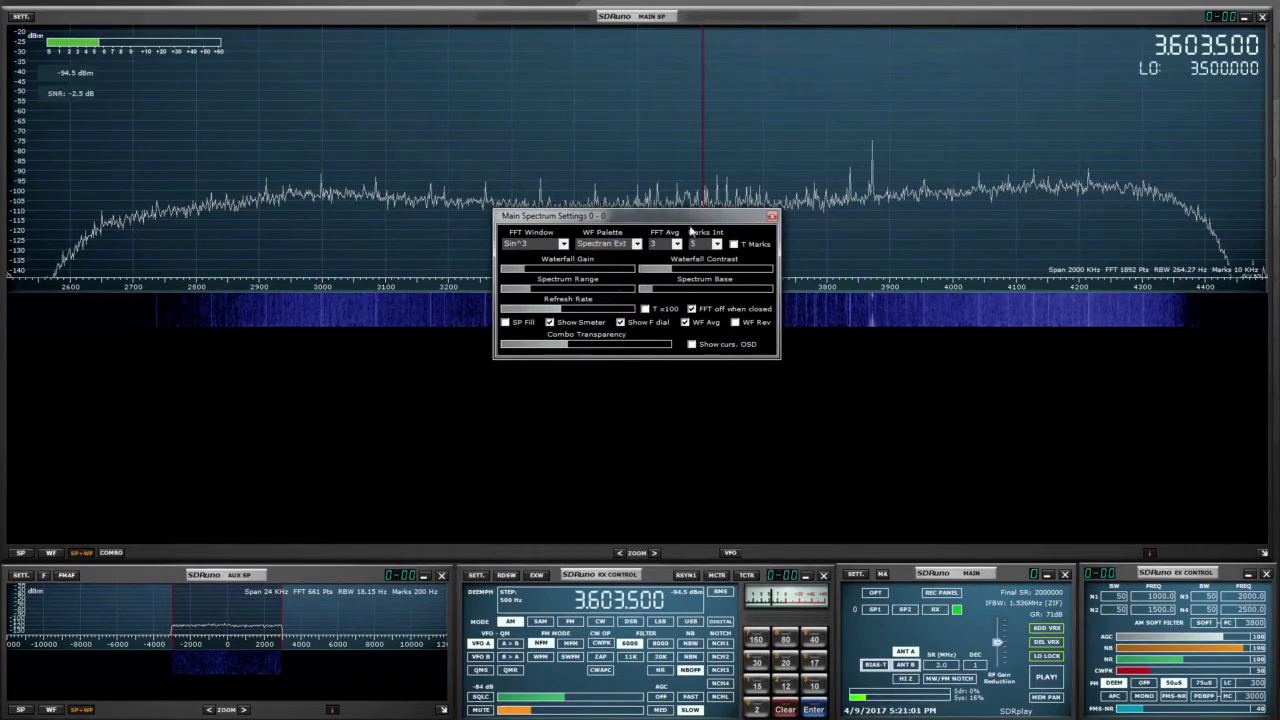
left_click(677, 244)
left_click(662, 256)
left_click(506, 322)
left_click(771, 215)
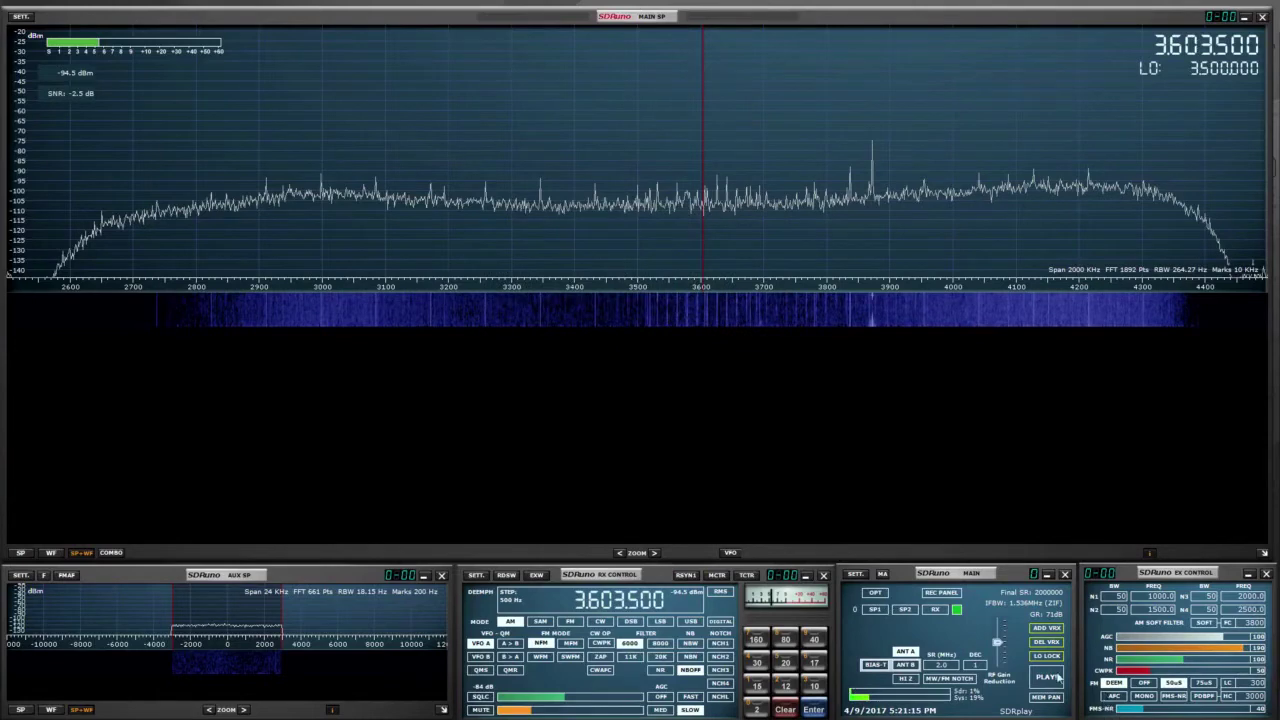
left_click(1052, 678)
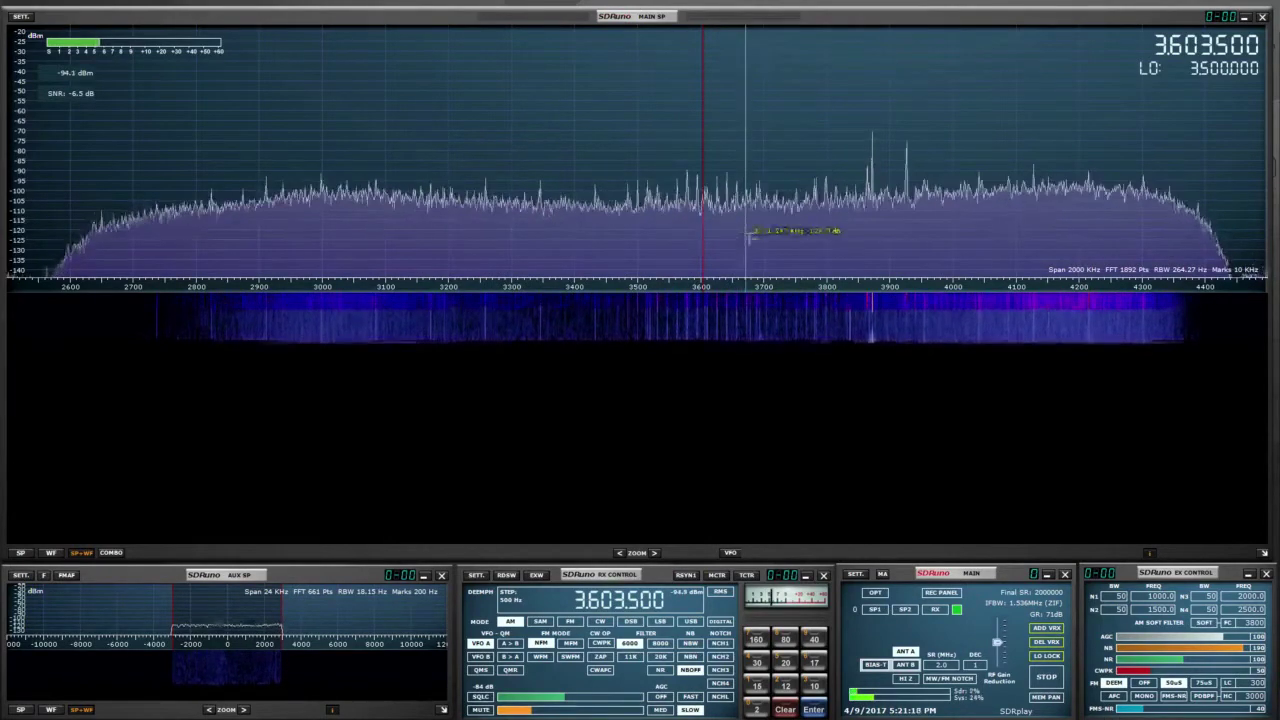
left_click(1046, 676)
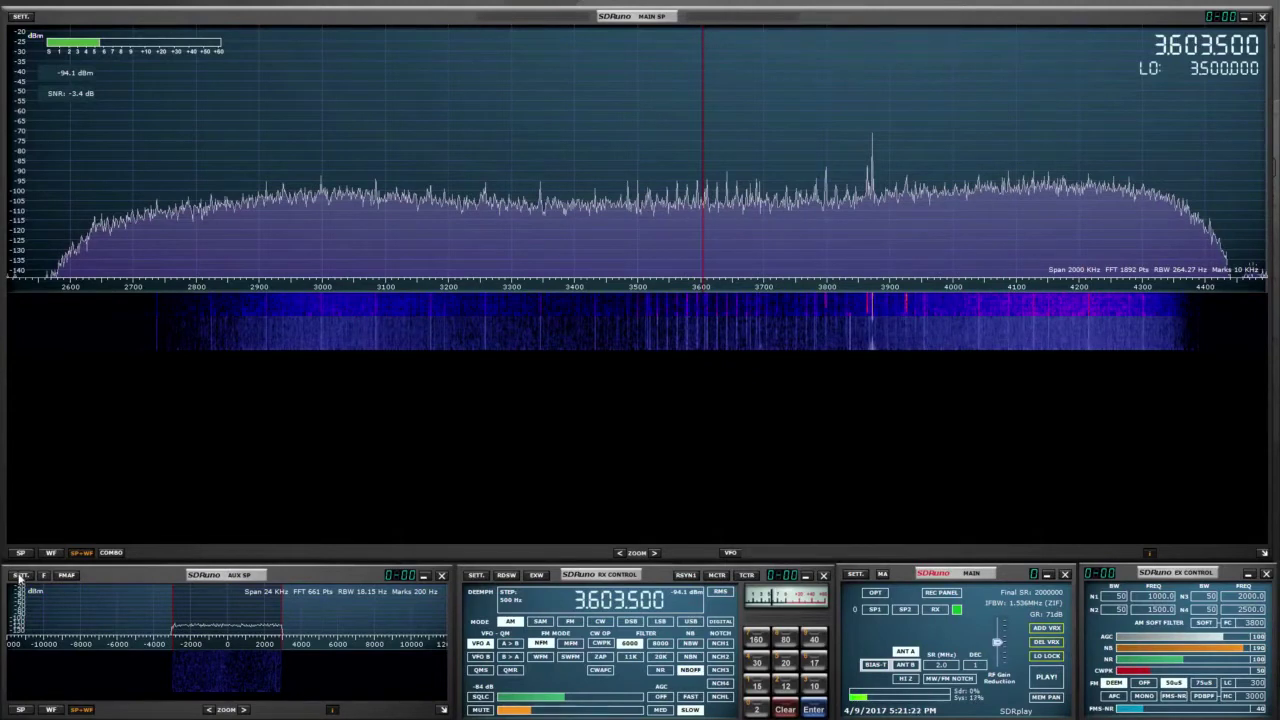
Set the auxiliary spectrum to the Spectran Ext palette with SP Fill, Curs. OSD and OSD Abs. Freq., and save to the SDRplay workspace.
left_click(20, 578)
left_click(205, 613)
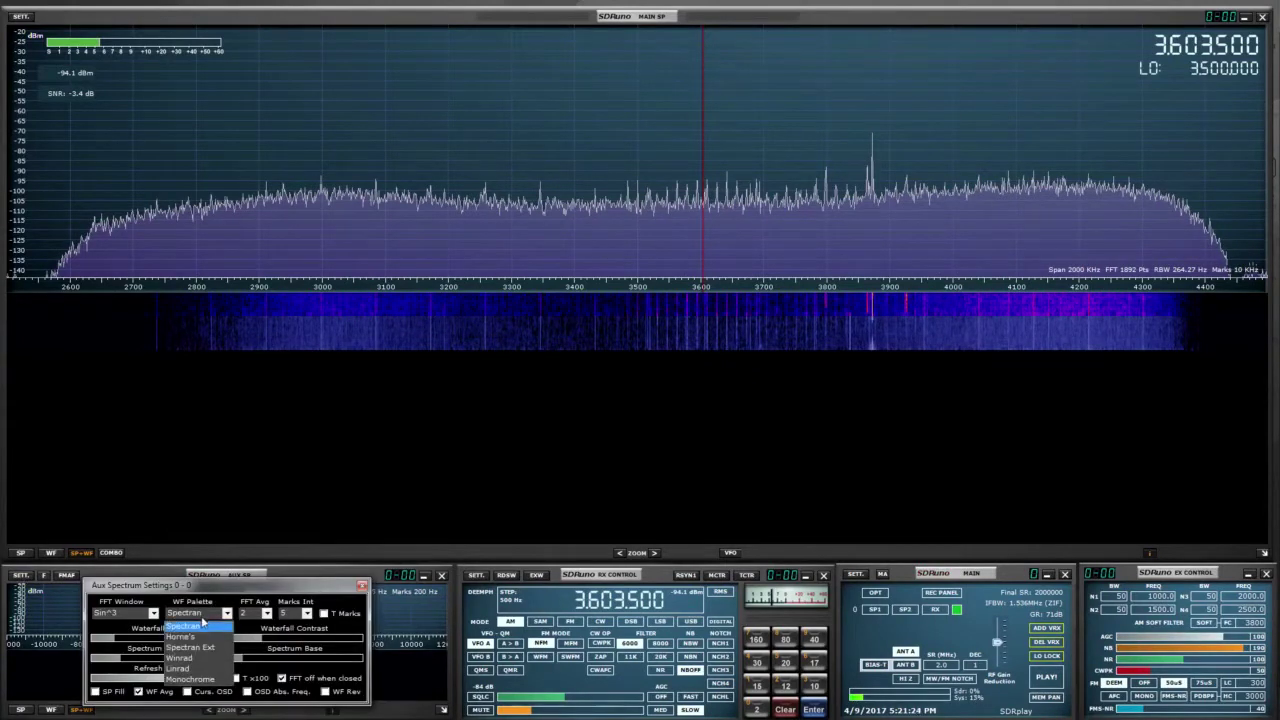
left_click(201, 649)
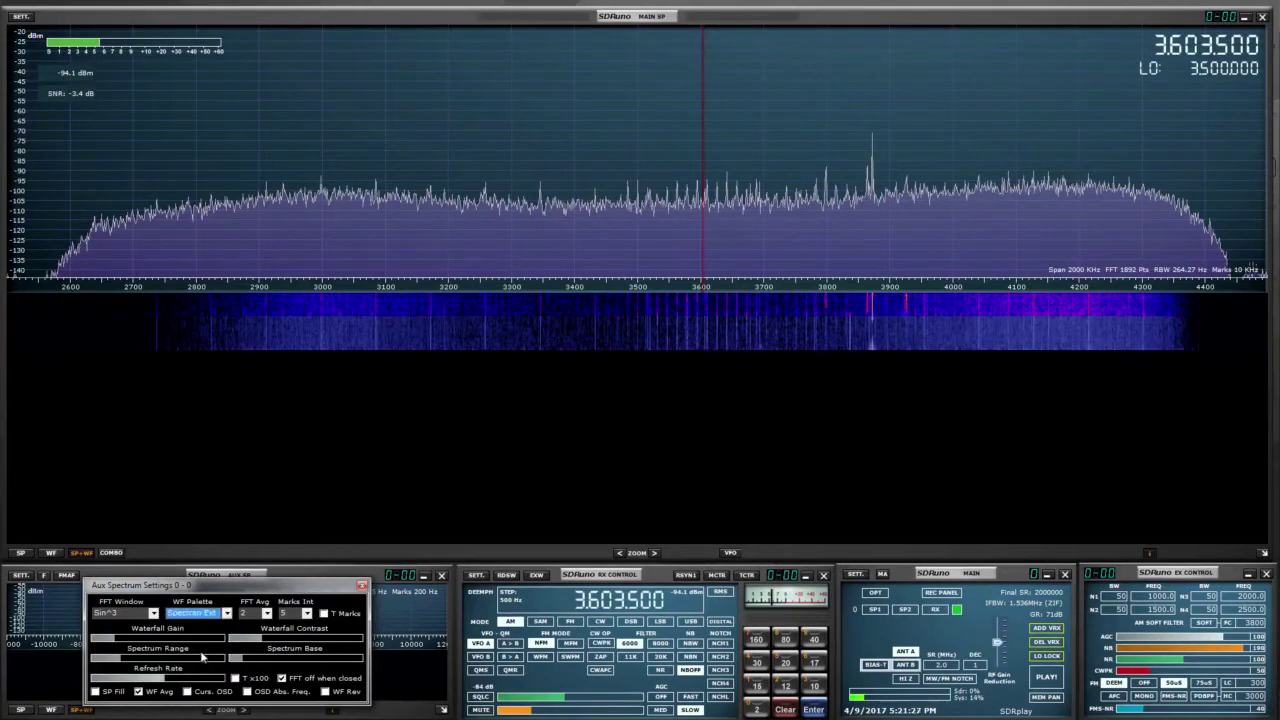
left_click(105, 695)
left_click(198, 696)
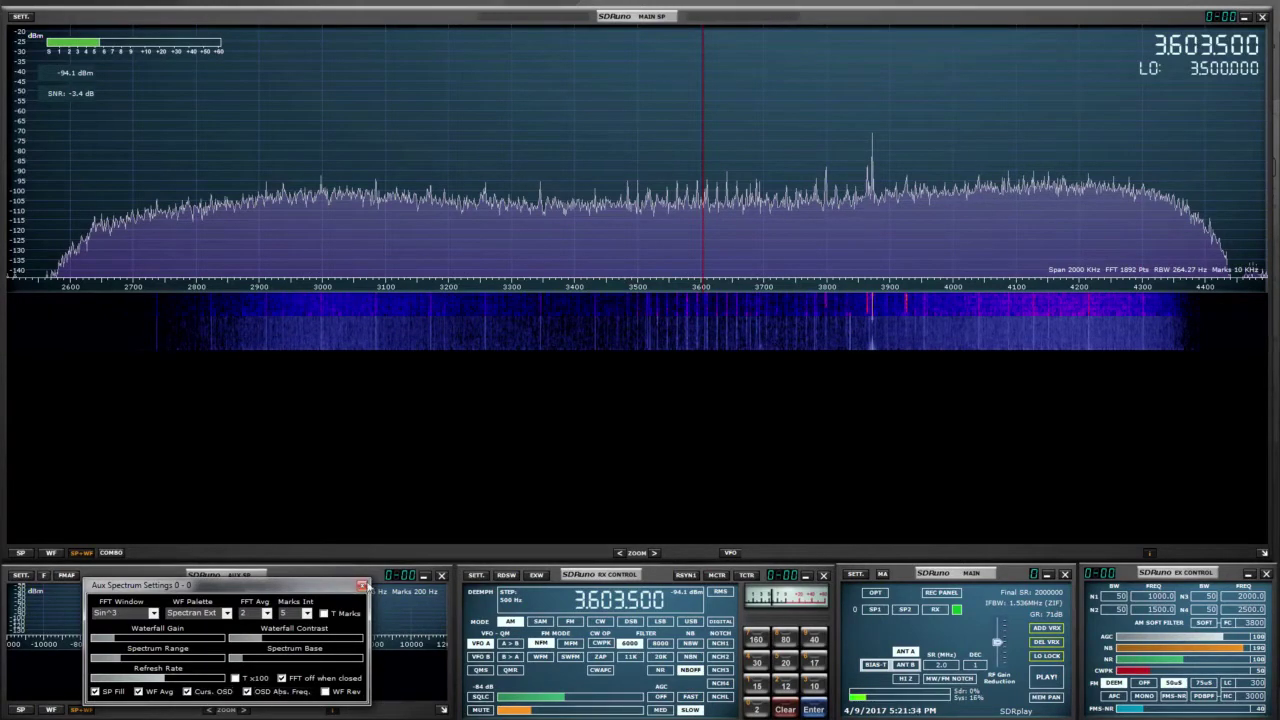
left_click(364, 586)
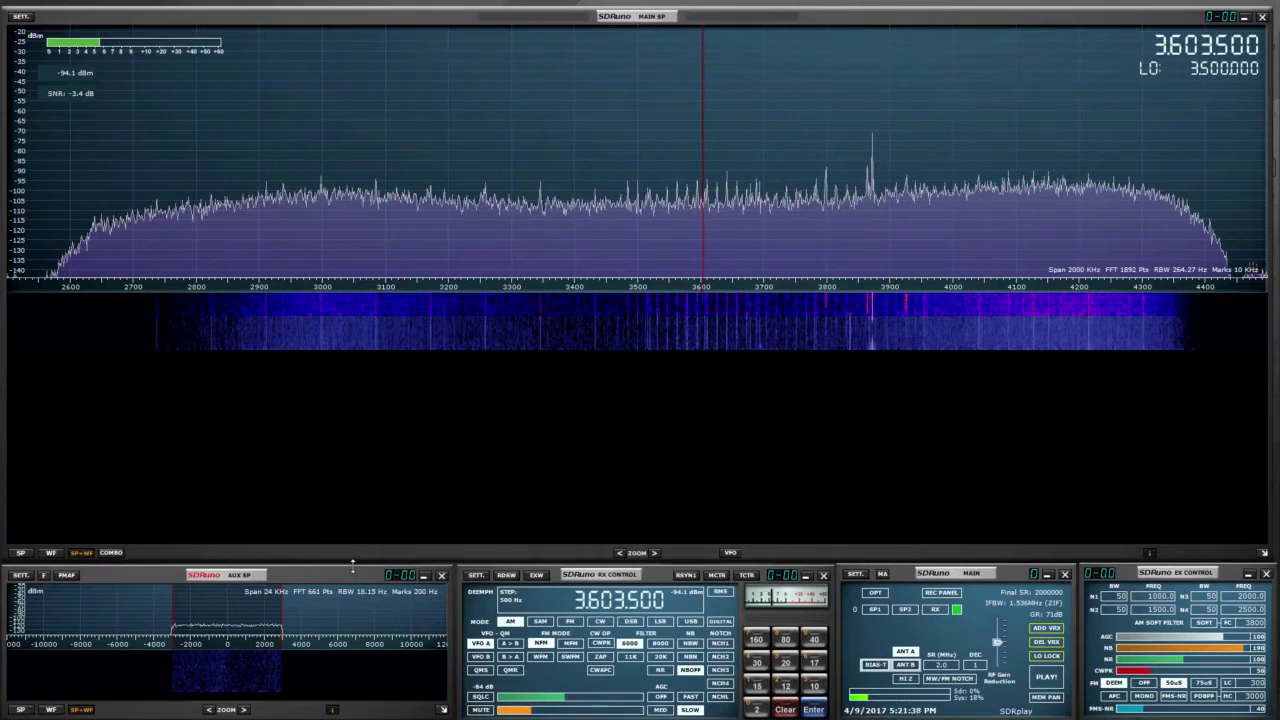
left_click(1010, 712)
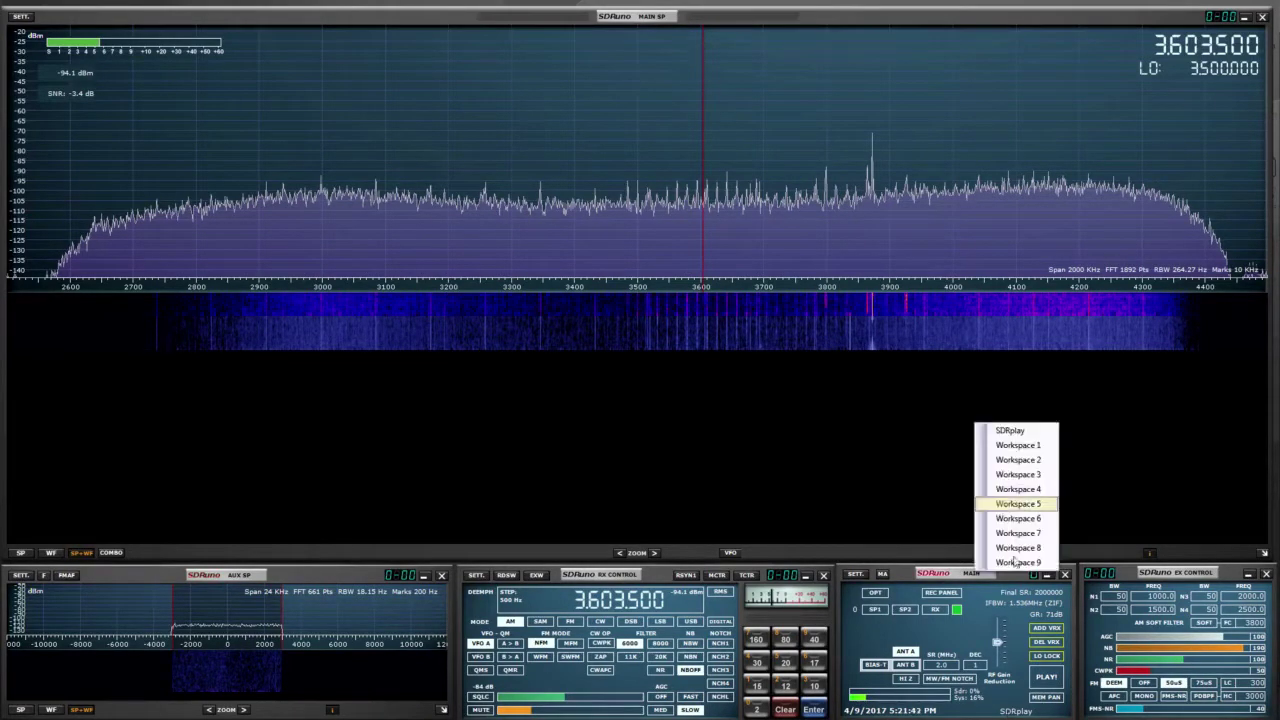
left_click(1016, 431)
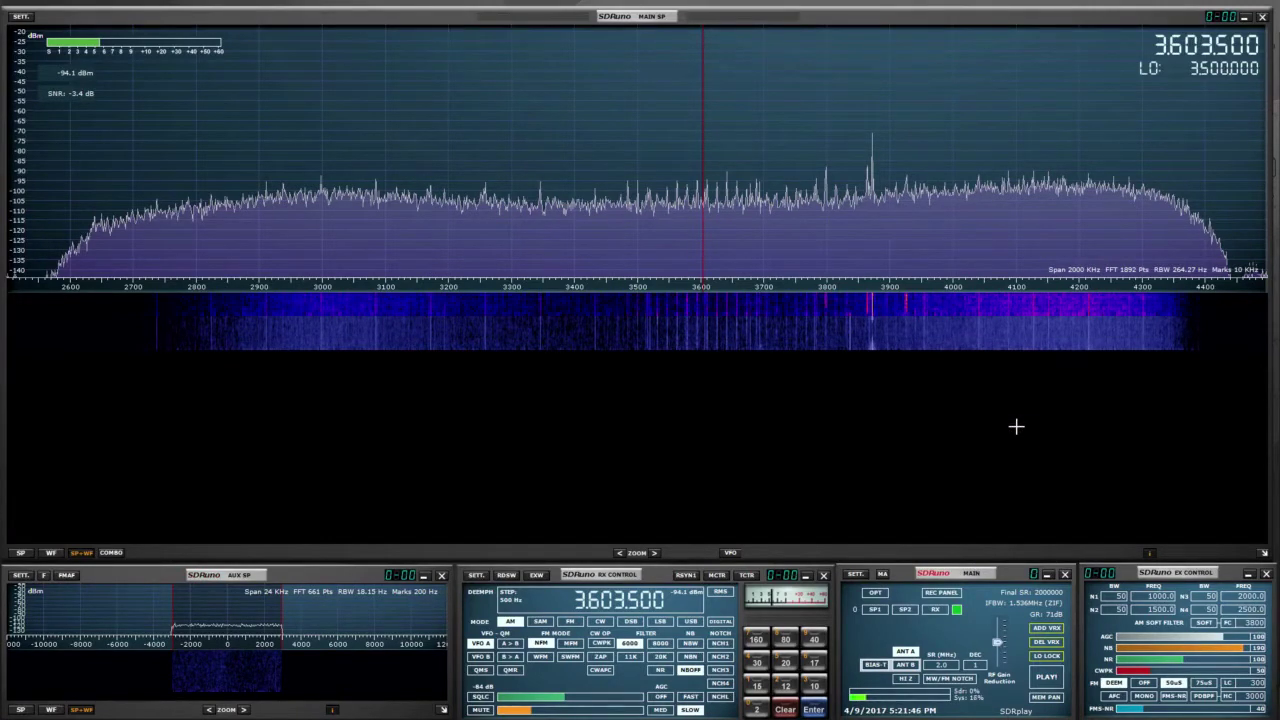
Review the RX settings for AGC, external rig sync, CAT, calibration and miscellaneous options, ending with the audio output options.
left_click(479, 577)
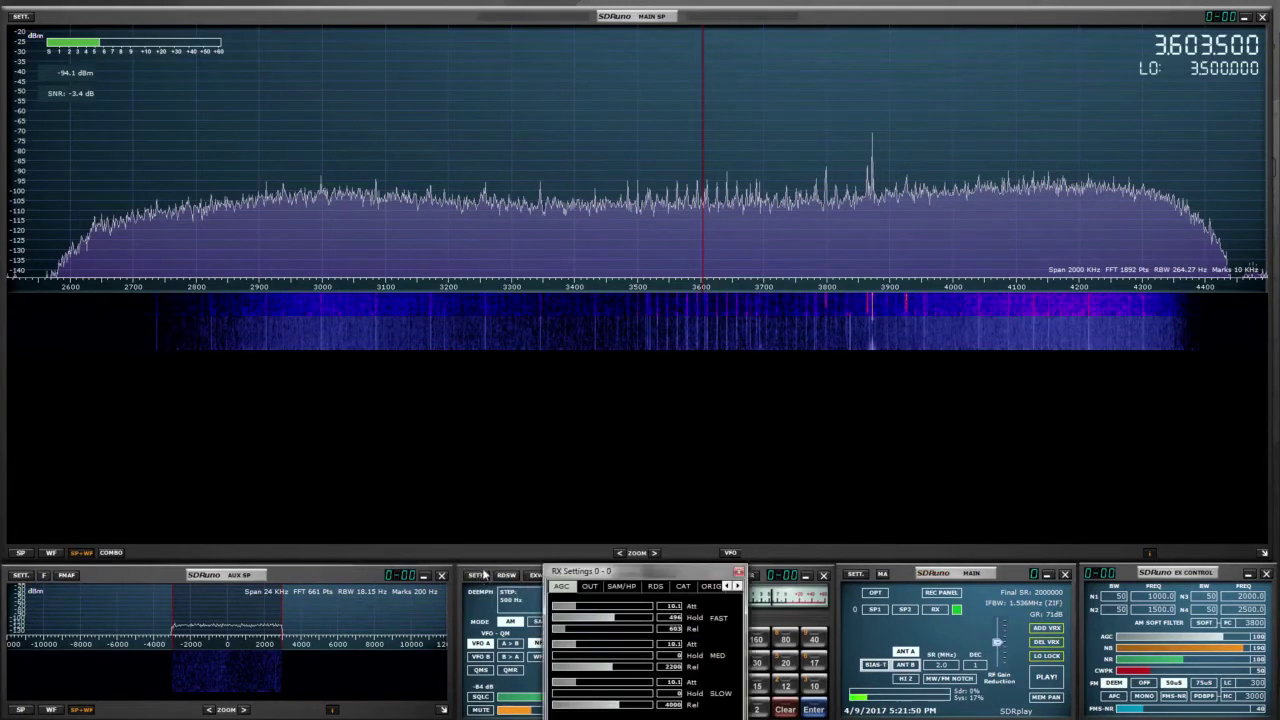
left_click(738, 587)
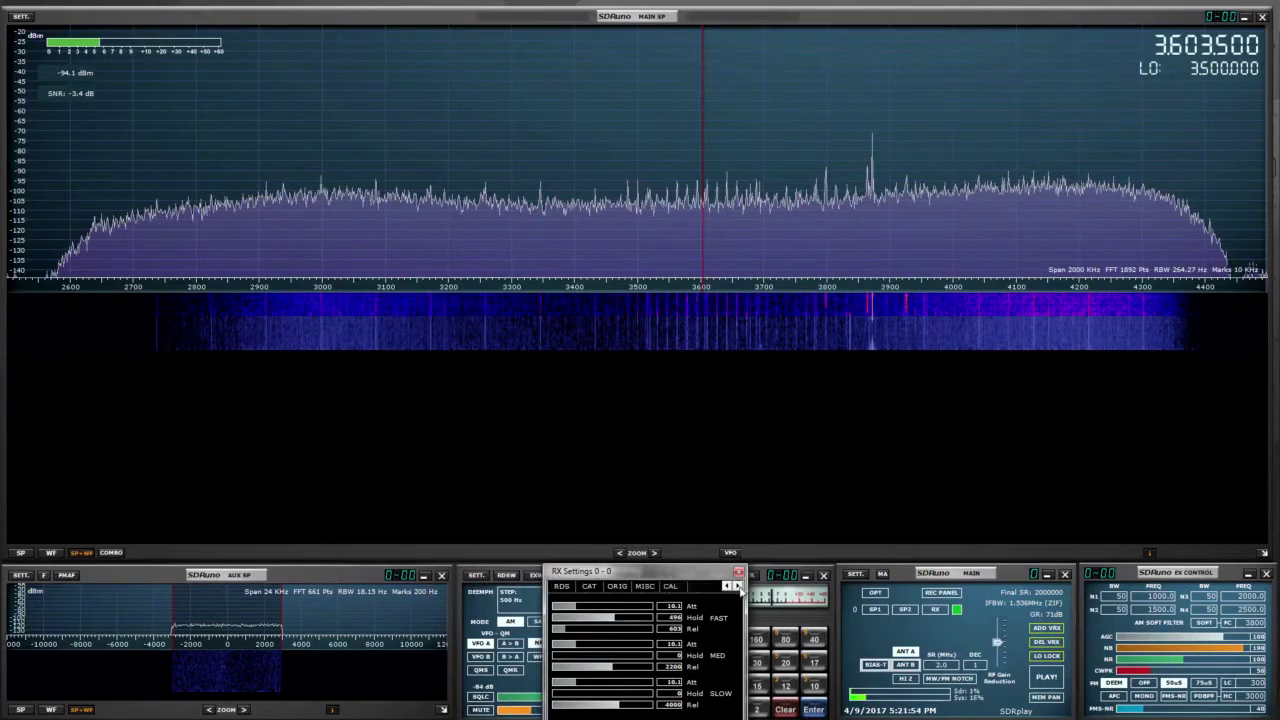
left_click(646, 587)
left_click(620, 588)
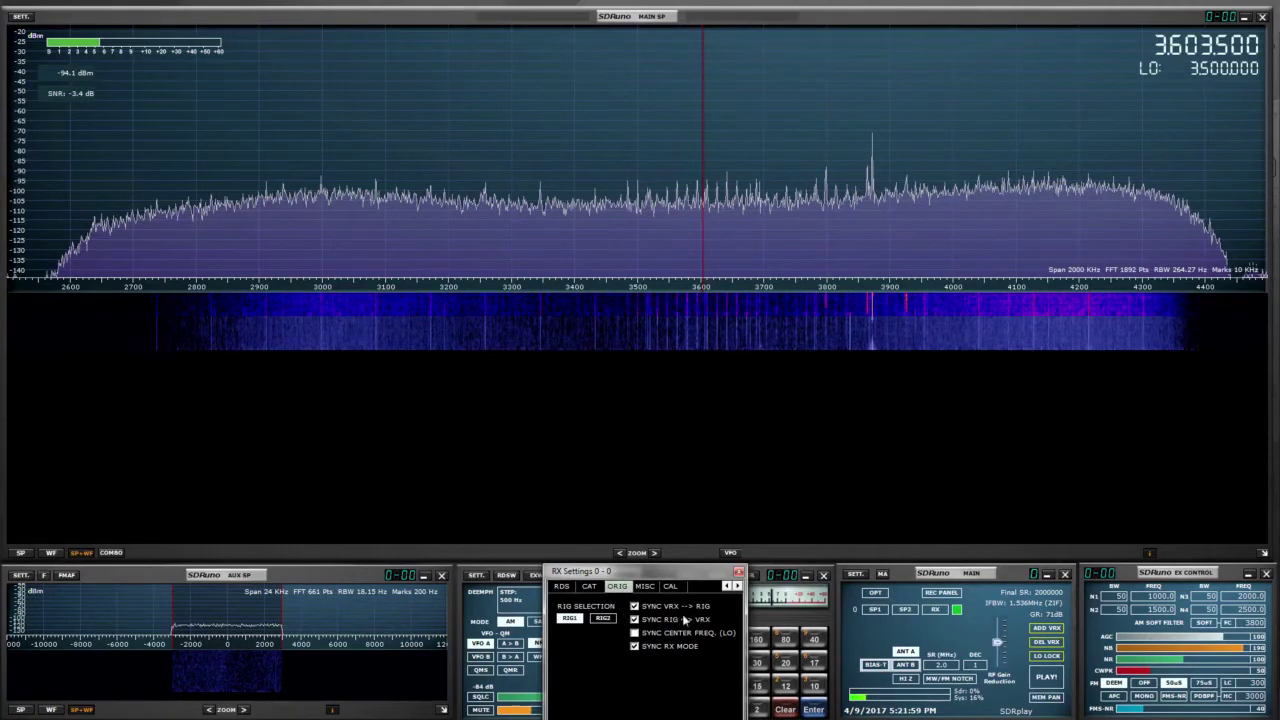
left_click(590, 587)
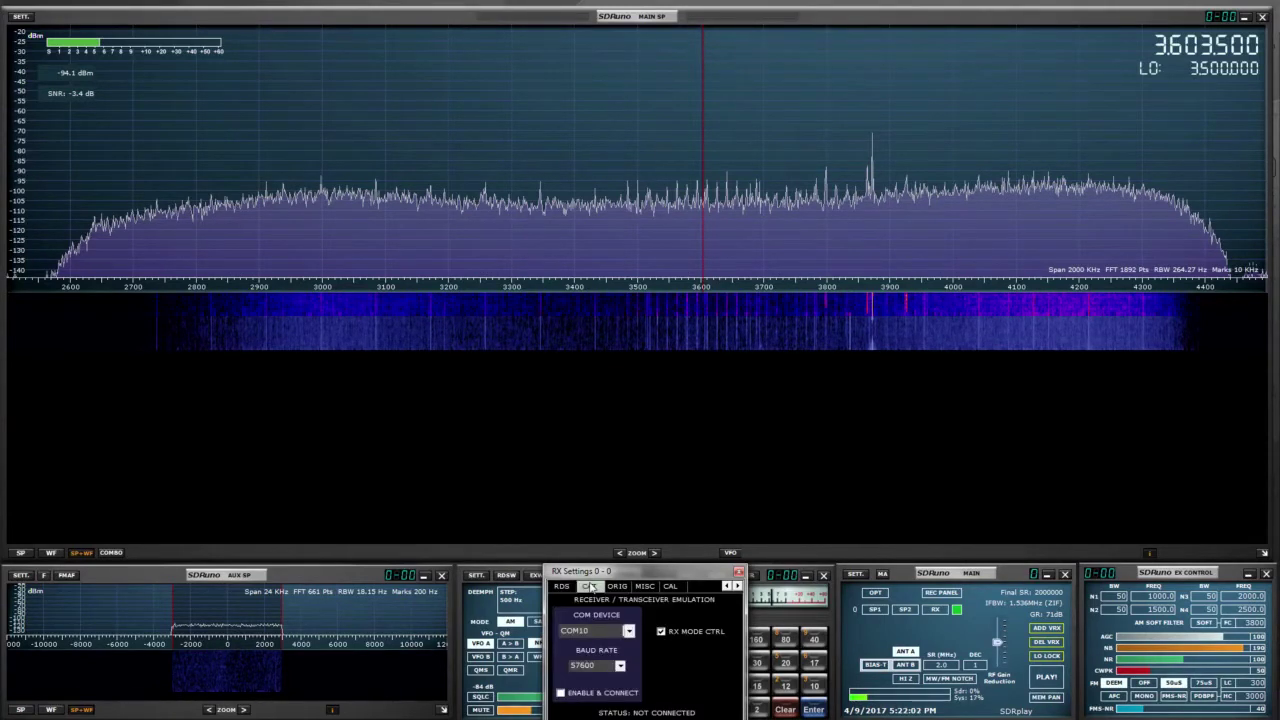
left_click(667, 587)
left_click(645, 587)
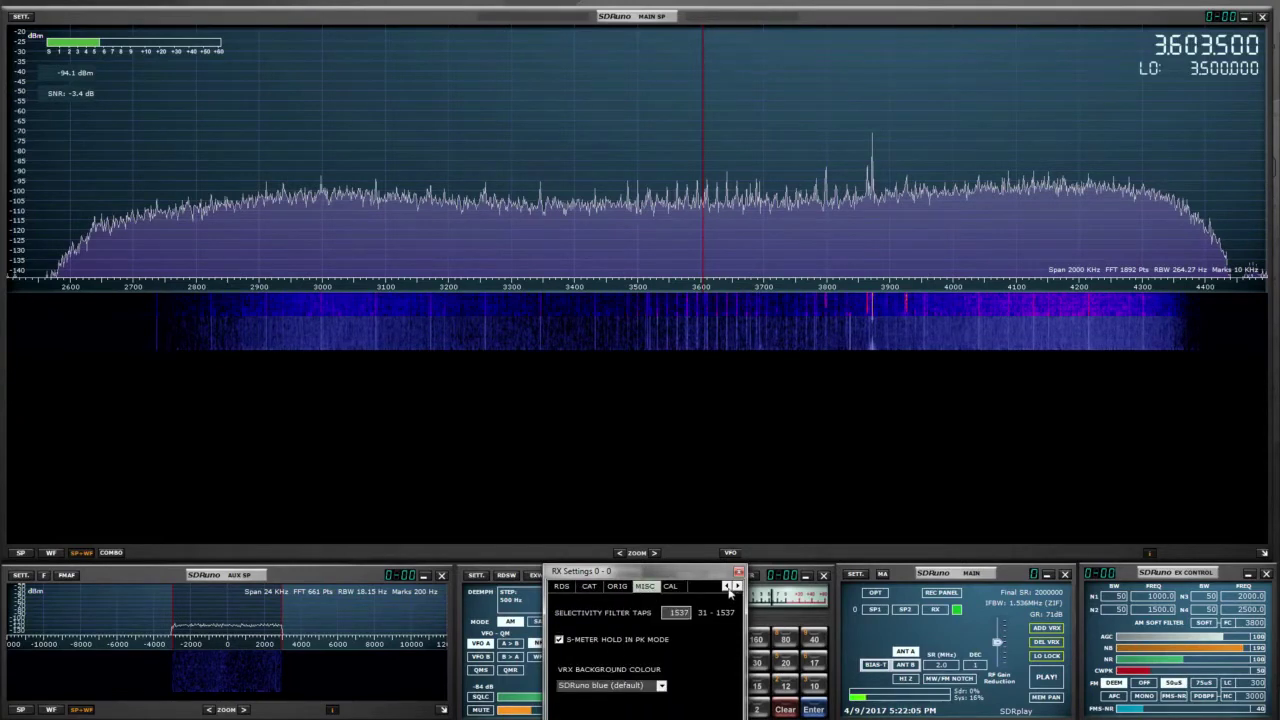
left_click(727, 587)
left_click(727, 587)
left_click(564, 587)
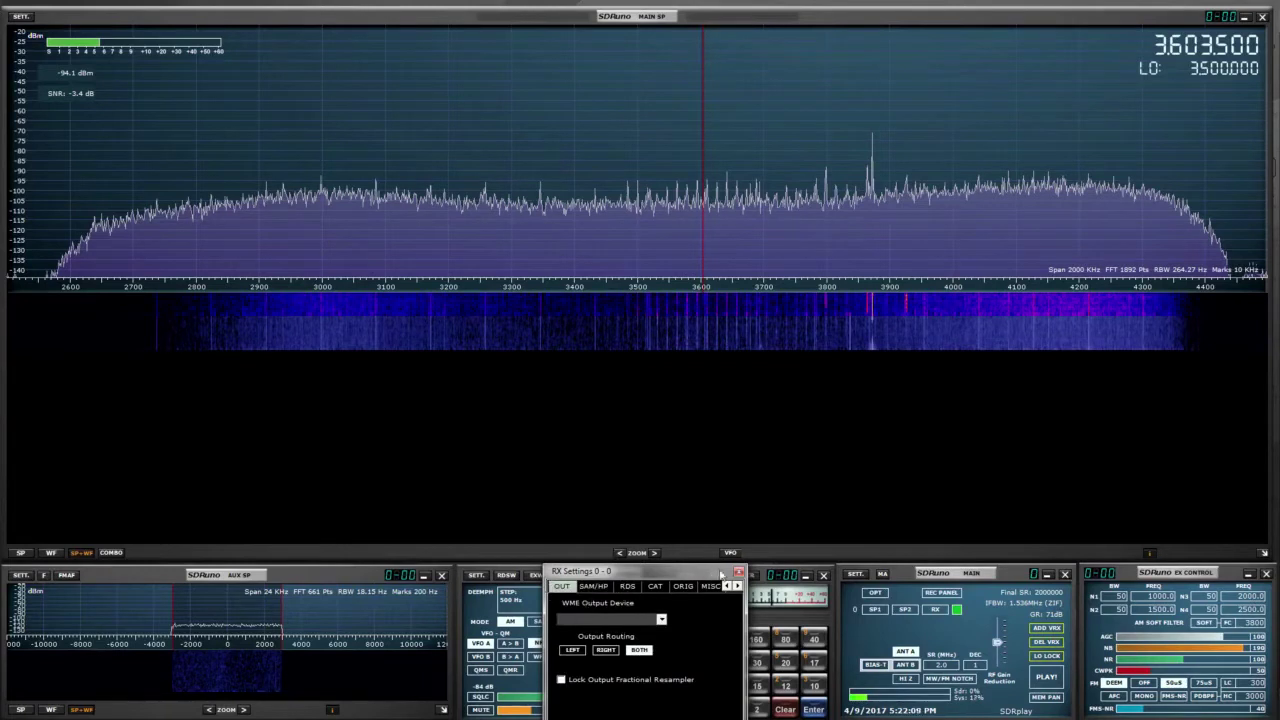
Close the RX settings and review the main settings for input, calibration, offset, TMATE and ORIG.
left_click(739, 572)
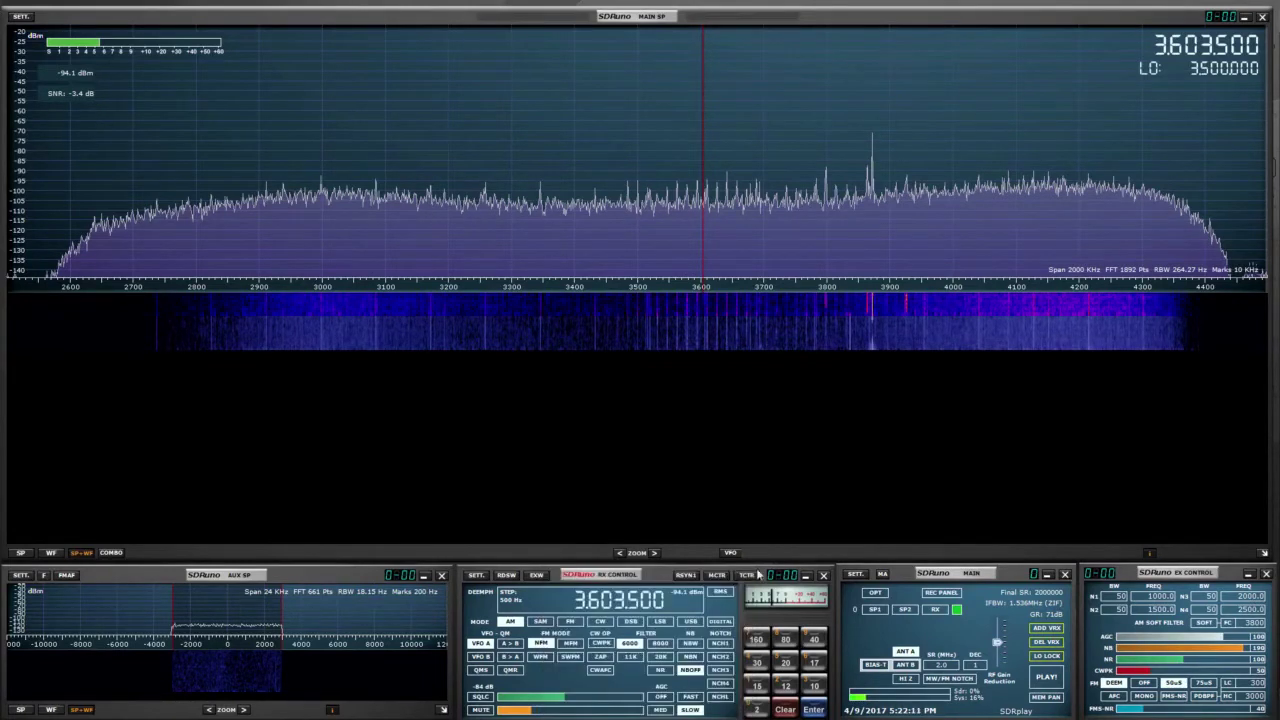
left_click(857, 578)
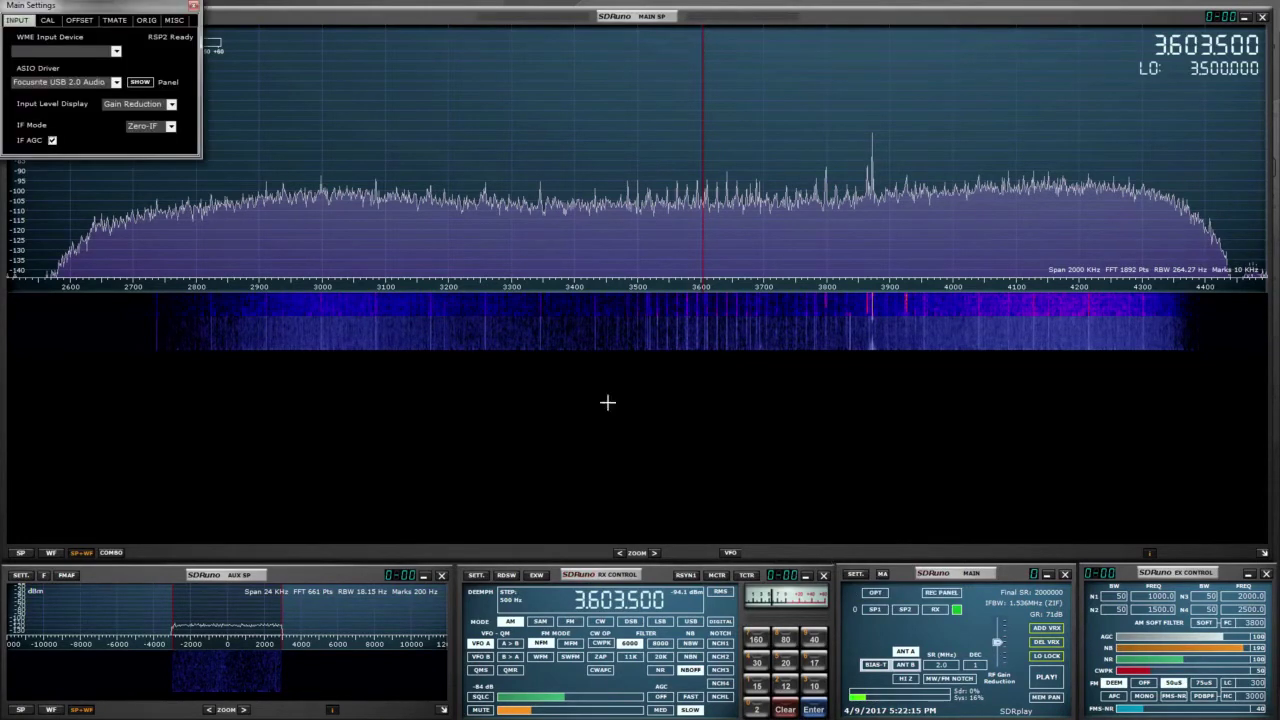
left_click_drag(148, 8, 663, 366)
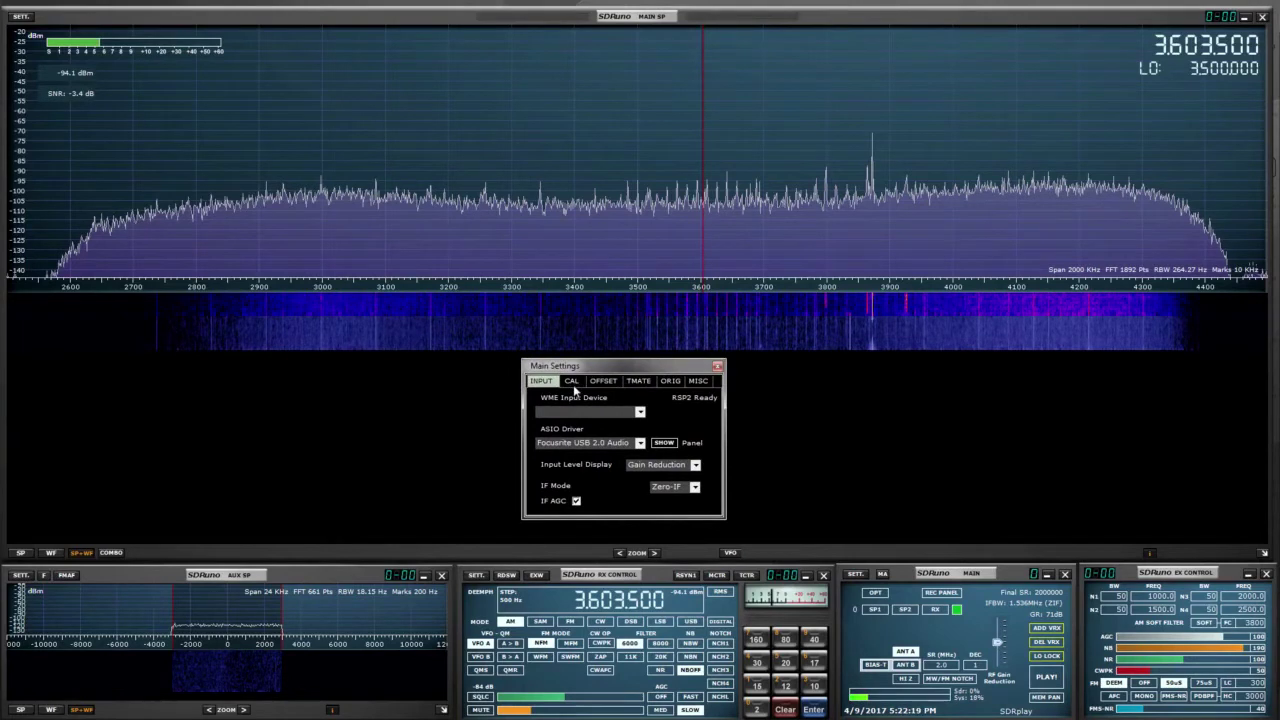
left_click(573, 382)
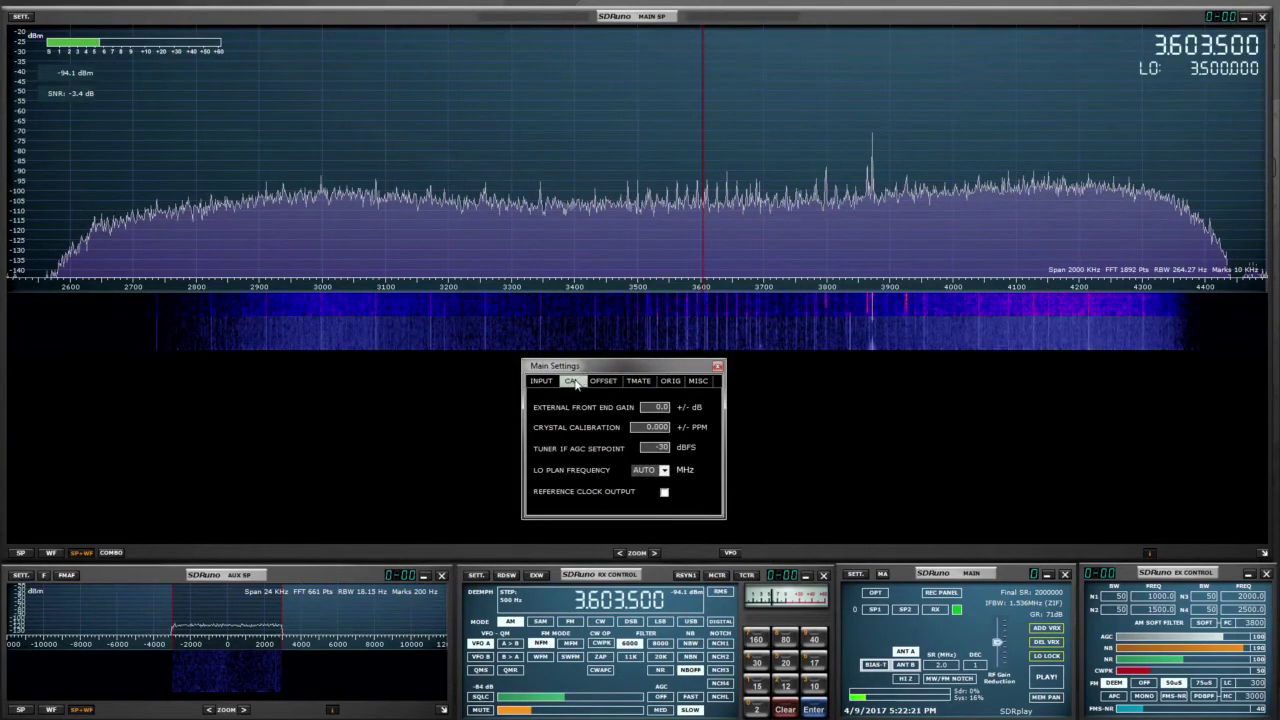
left_click(603, 382)
left_click(643, 383)
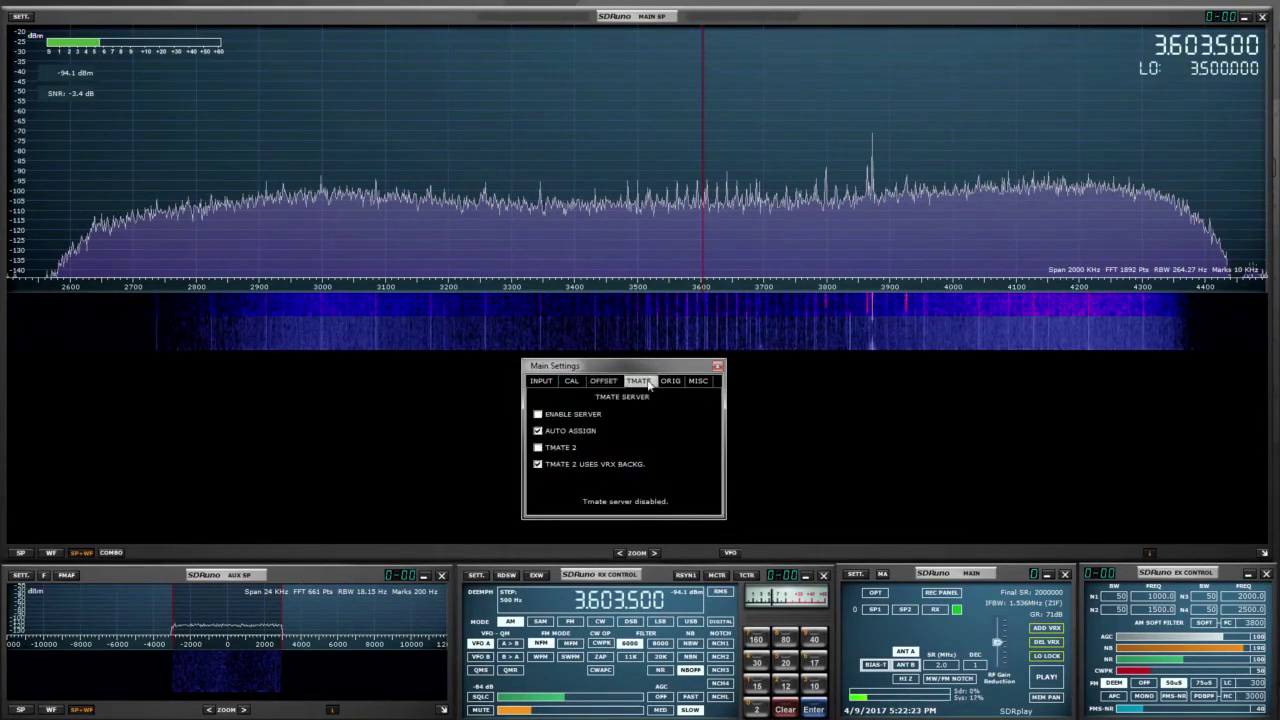
left_click(667, 383)
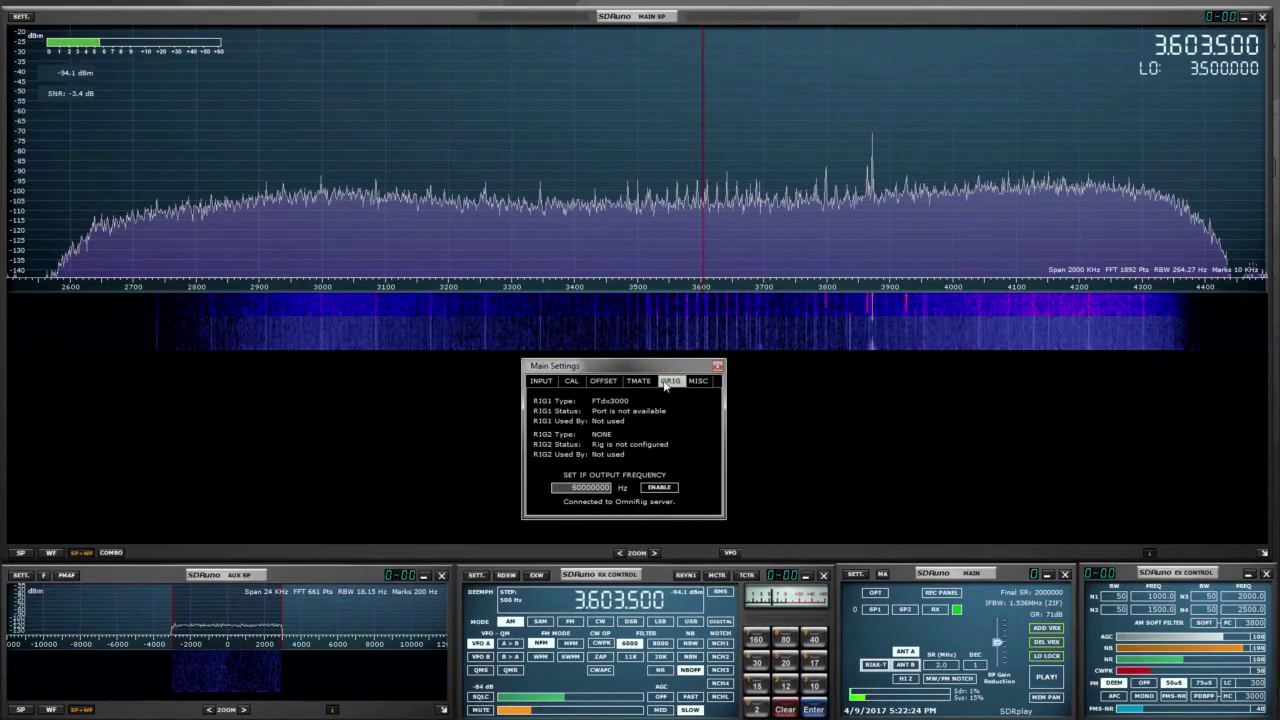
Enable Show UTC Time in the miscellaneous main settings and close the settings window.
left_click(697, 383)
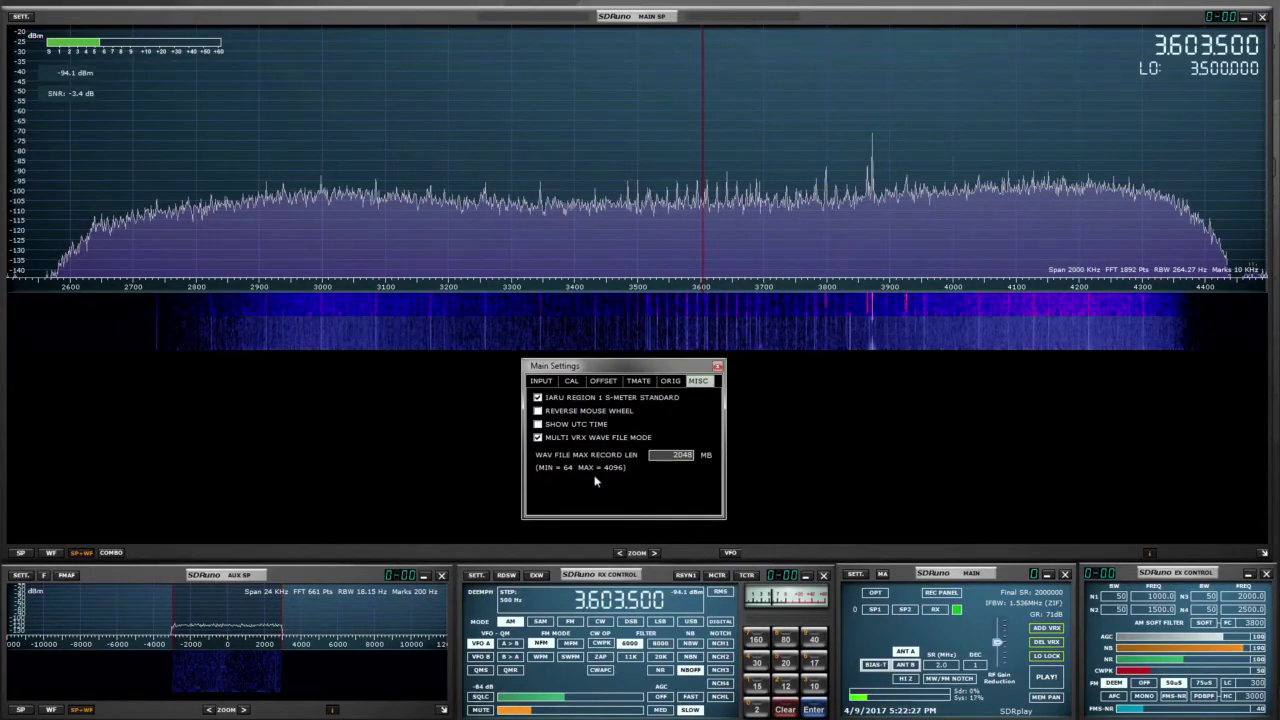
left_click(573, 426)
left_click(717, 367)
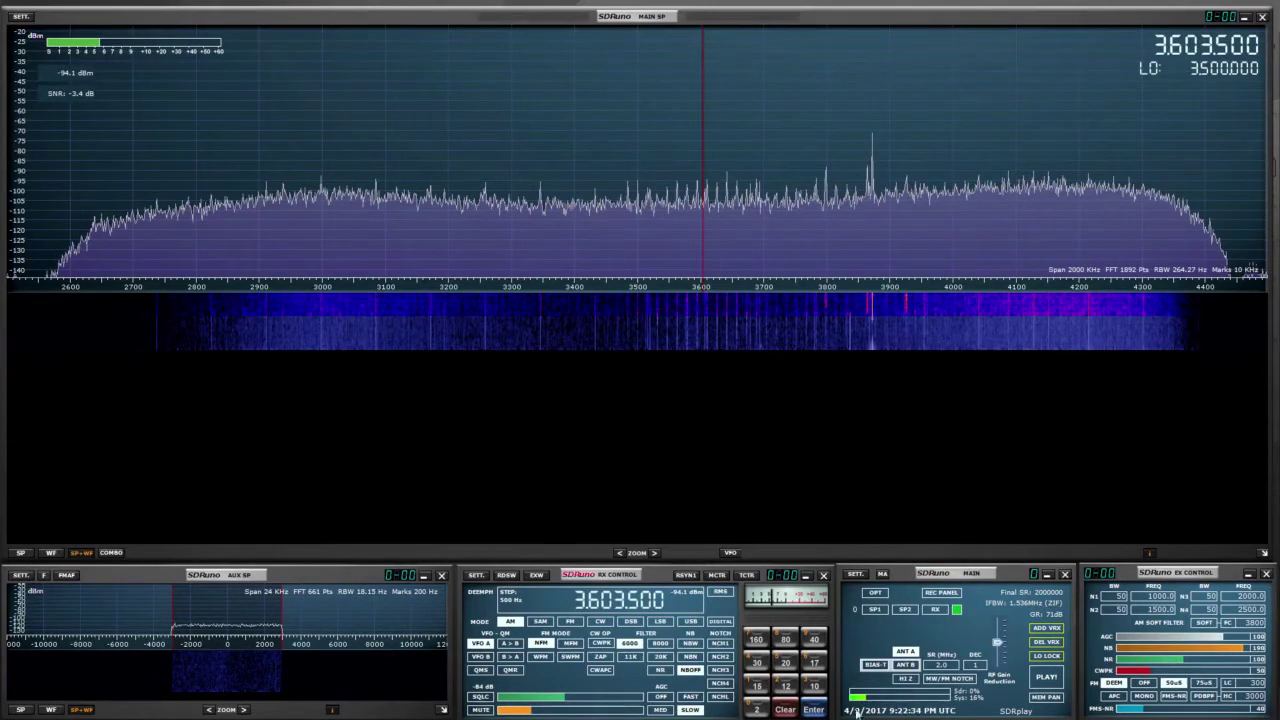
Run the receiver, move up to the 7 MHz range, tune to the strong signal at 7.286.500 and stop reception.
left_click(1191, 692)
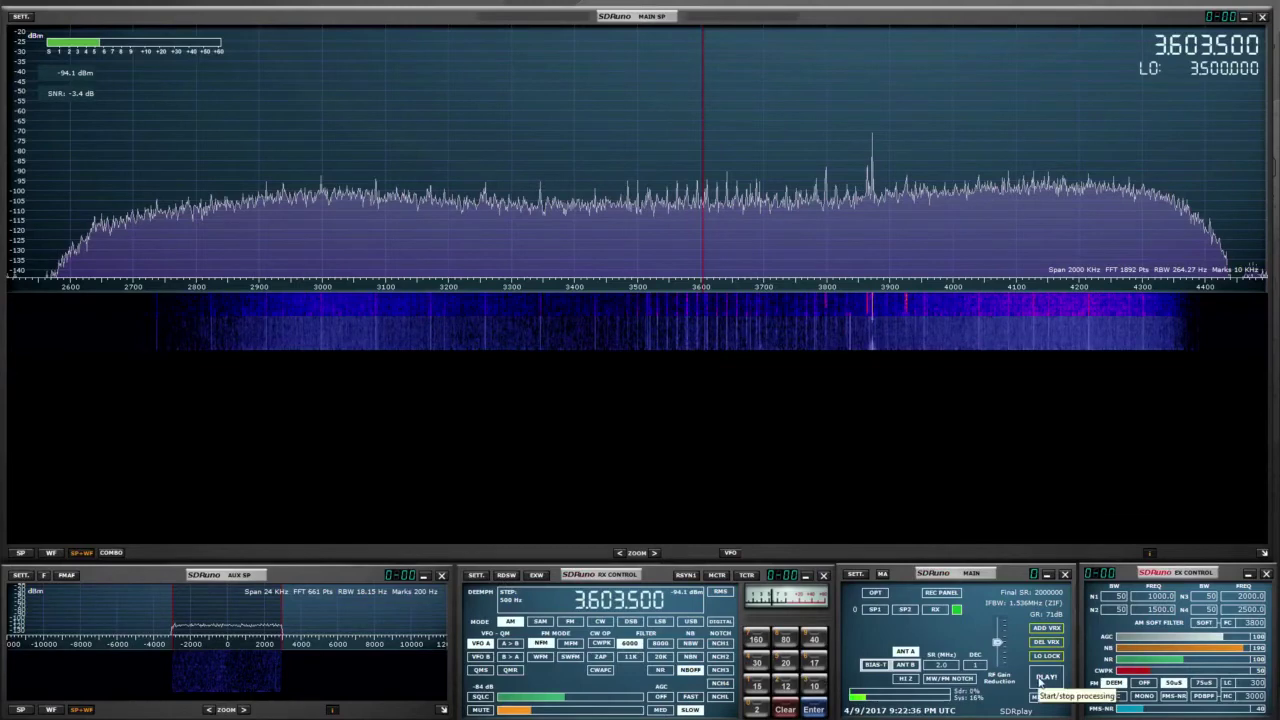
left_click(1041, 680)
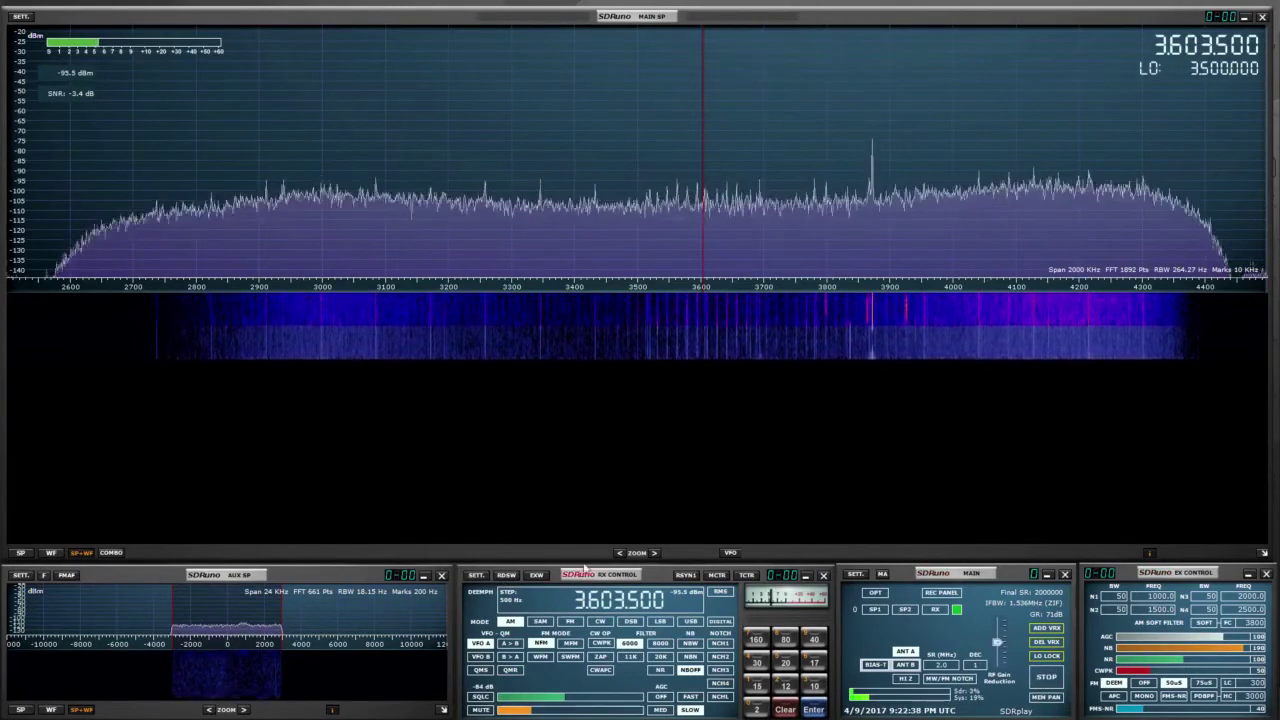
scroll(577, 598, "up", 4)
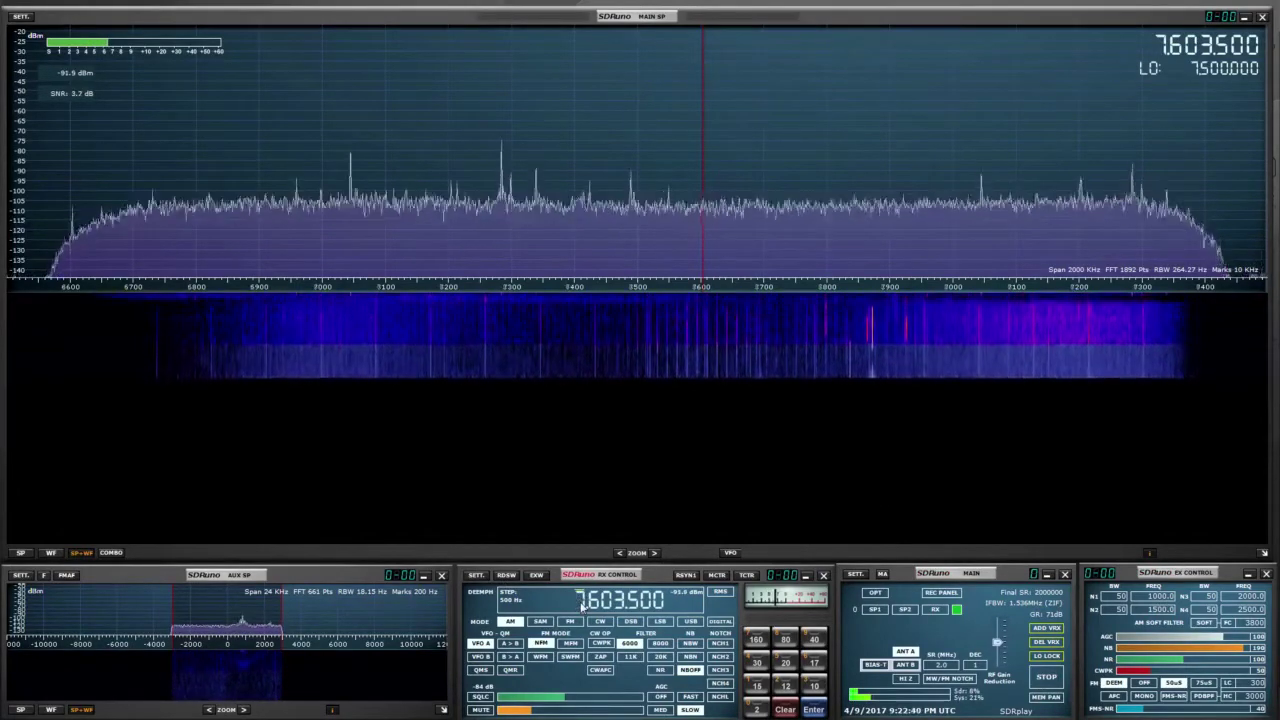
left_click(503, 223)
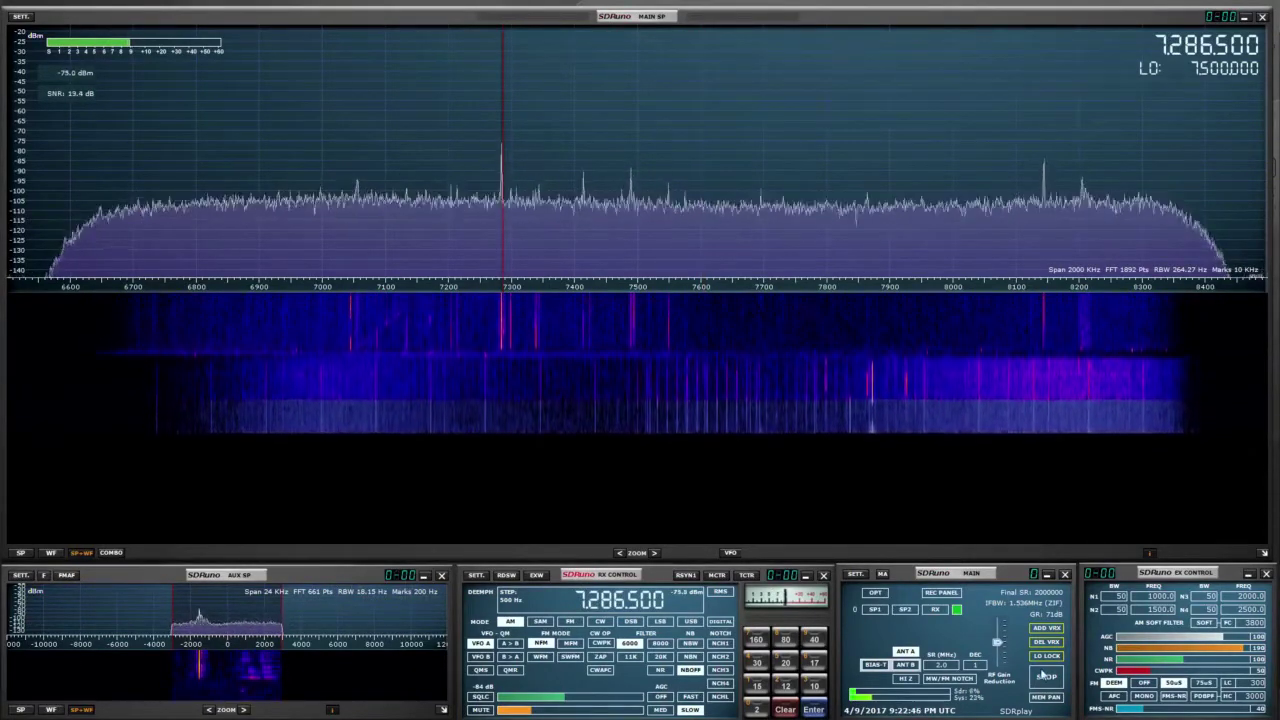
left_click(1045, 678)
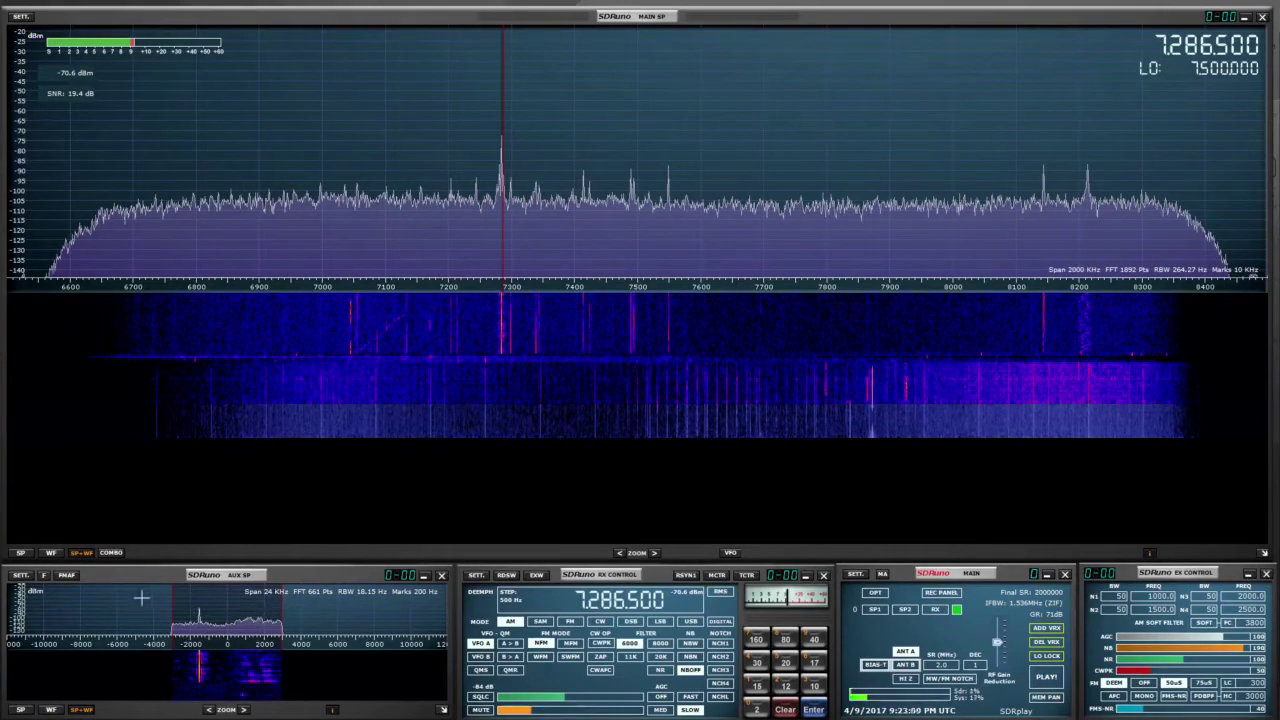
Toggle the auxiliary spectrum's F option to show the full span and briefly run the receiver to check it.
left_click(43, 577)
left_click(1047, 677)
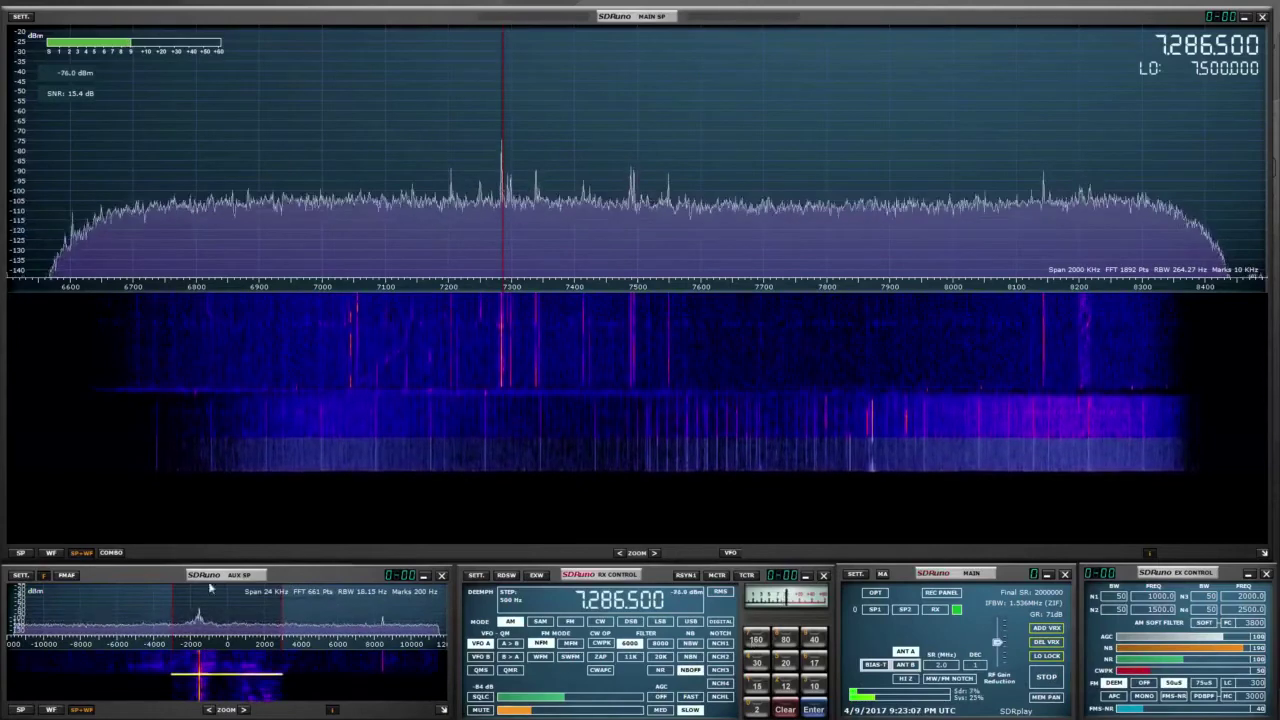
left_click(1046, 677)
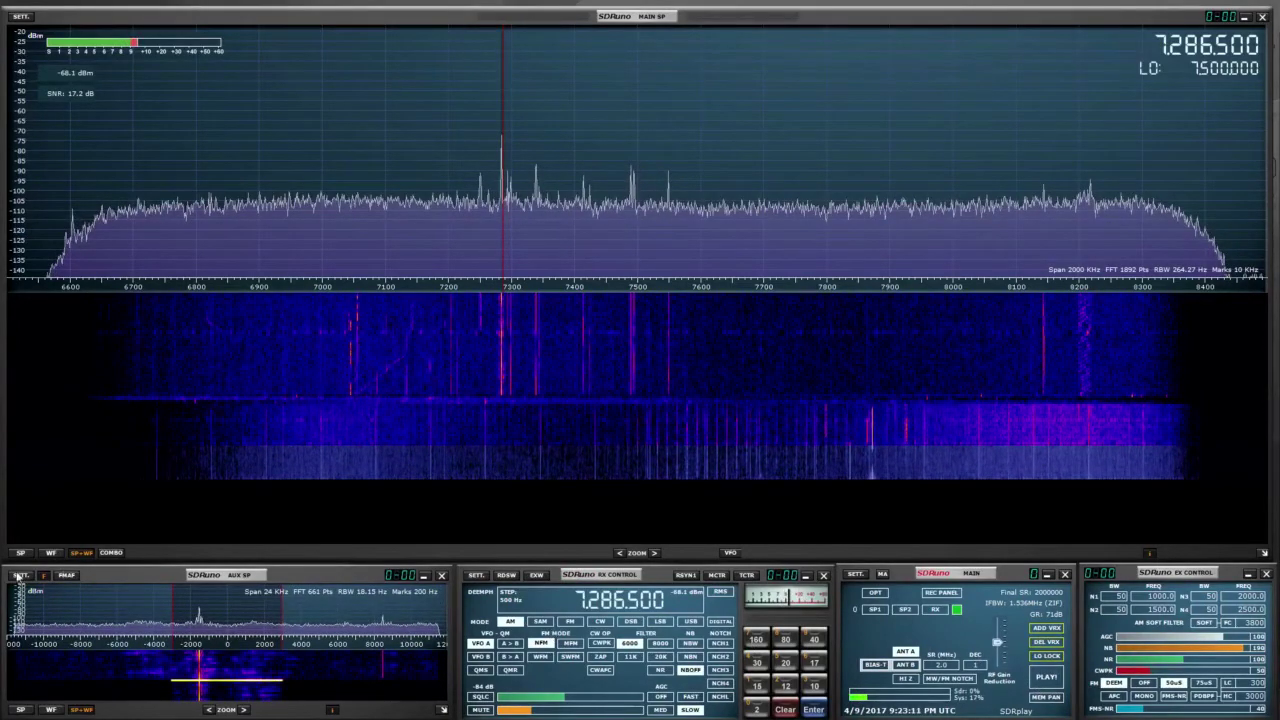
With the receiver running, widen the auxiliary spectrum's filter passband to about 5 kHz on each side, and stop reception.
left_click(1178, 712)
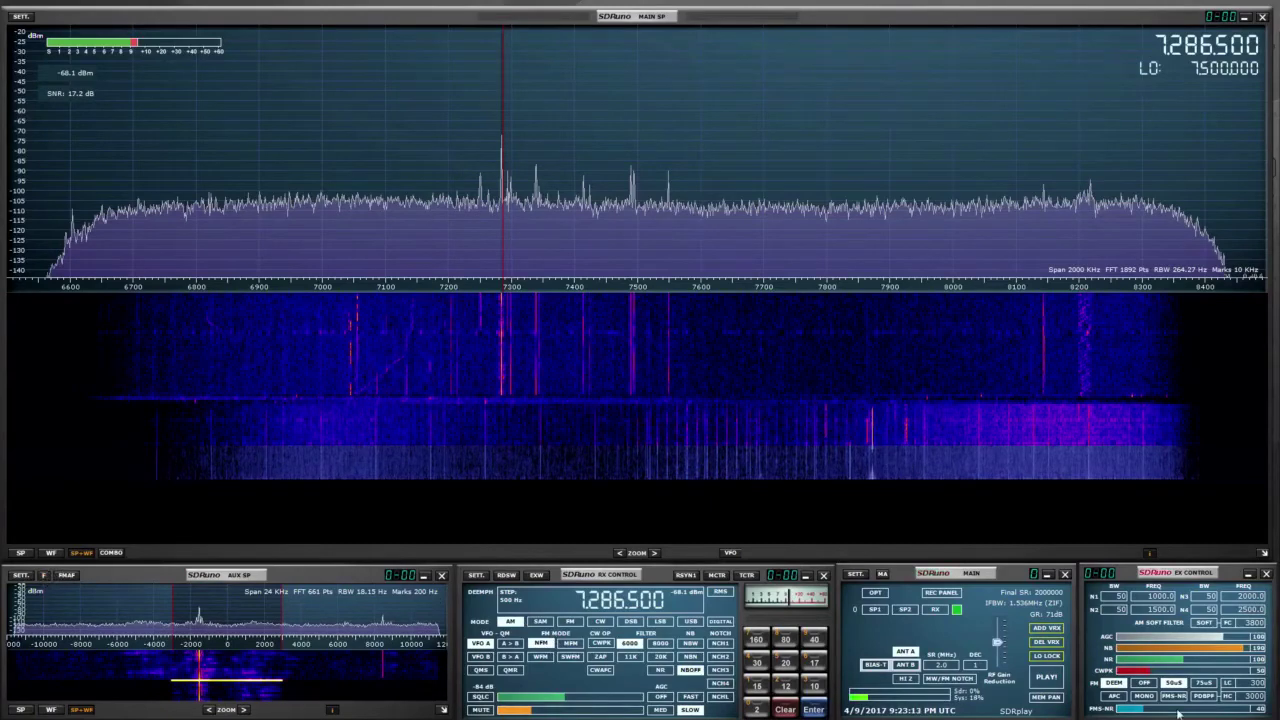
left_click(1046, 677)
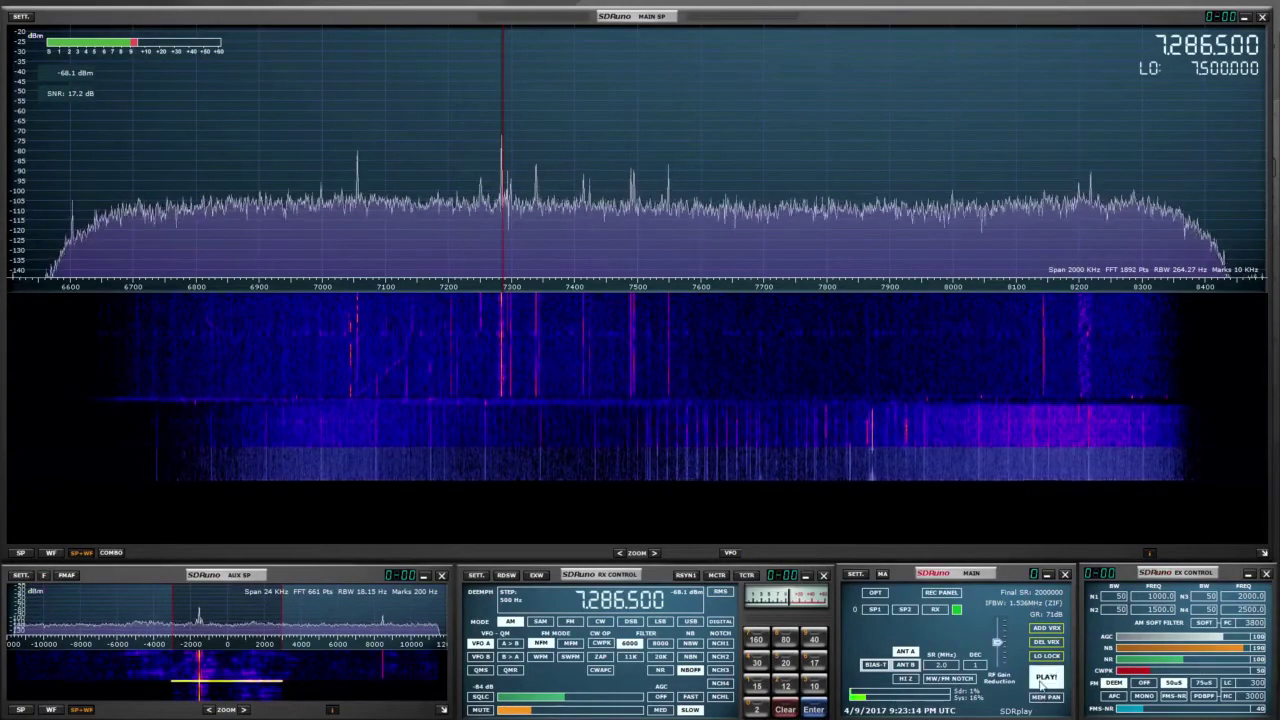
left_click(290, 620)
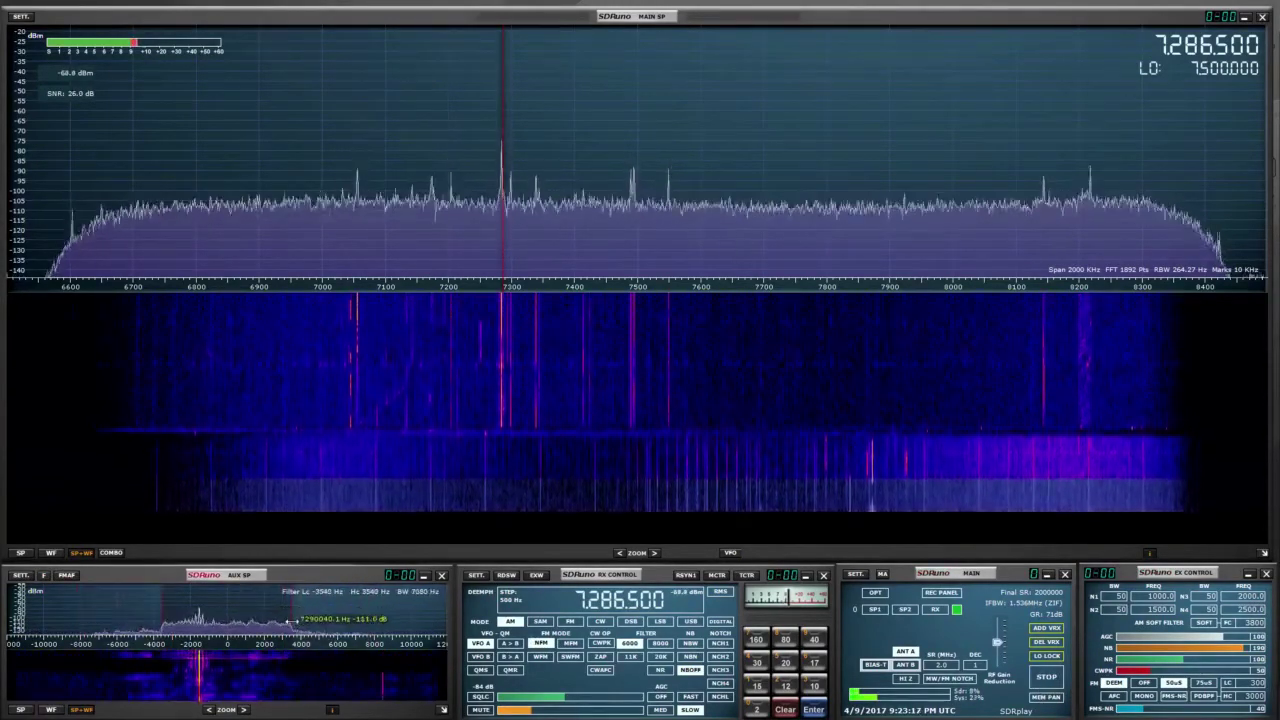
left_click_drag(290, 620, 322, 620)
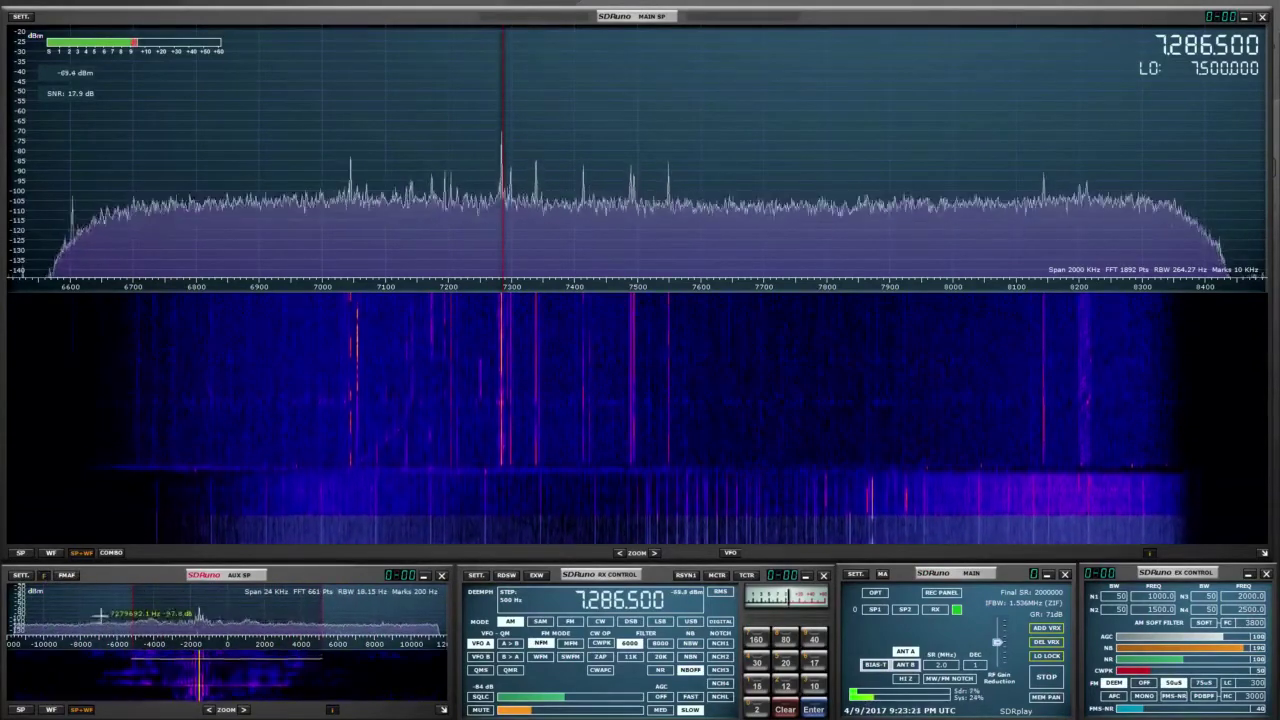
left_click(1045, 677)
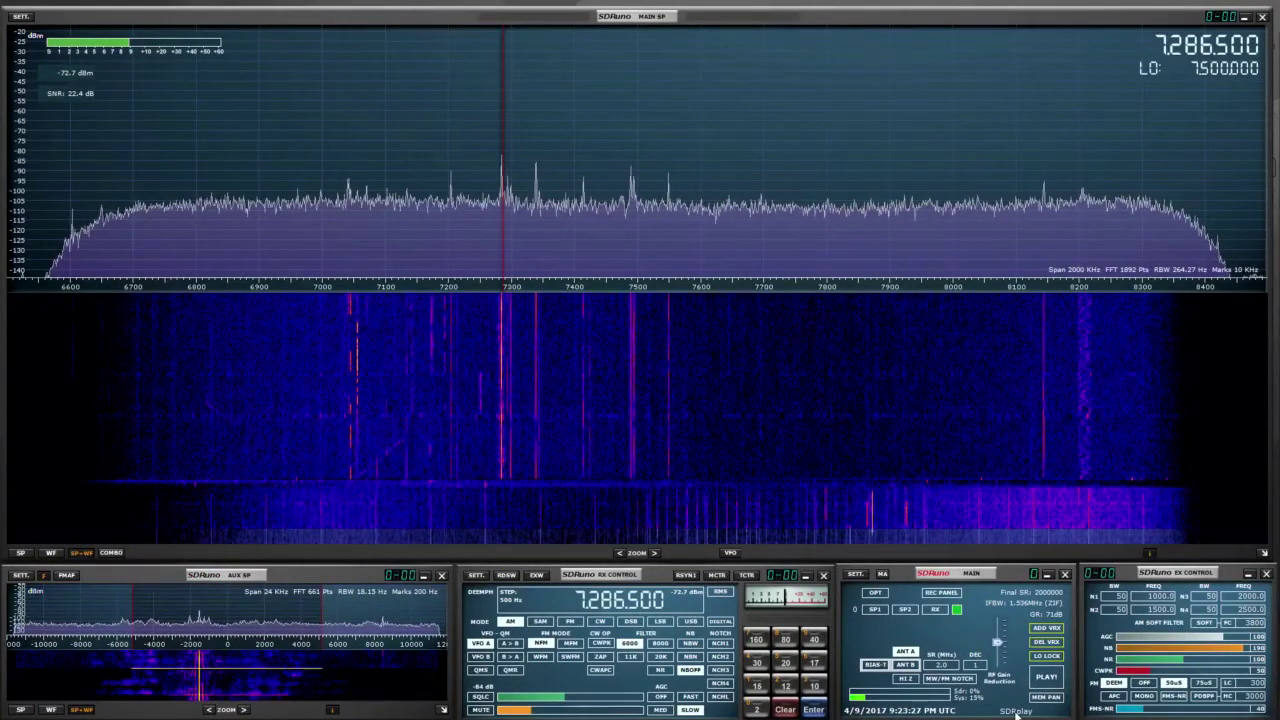
Save the current setup to the SDRplay workspace and restart the receiver.
left_click(1016, 712)
left_click(1016, 430)
left_click(1046, 676)
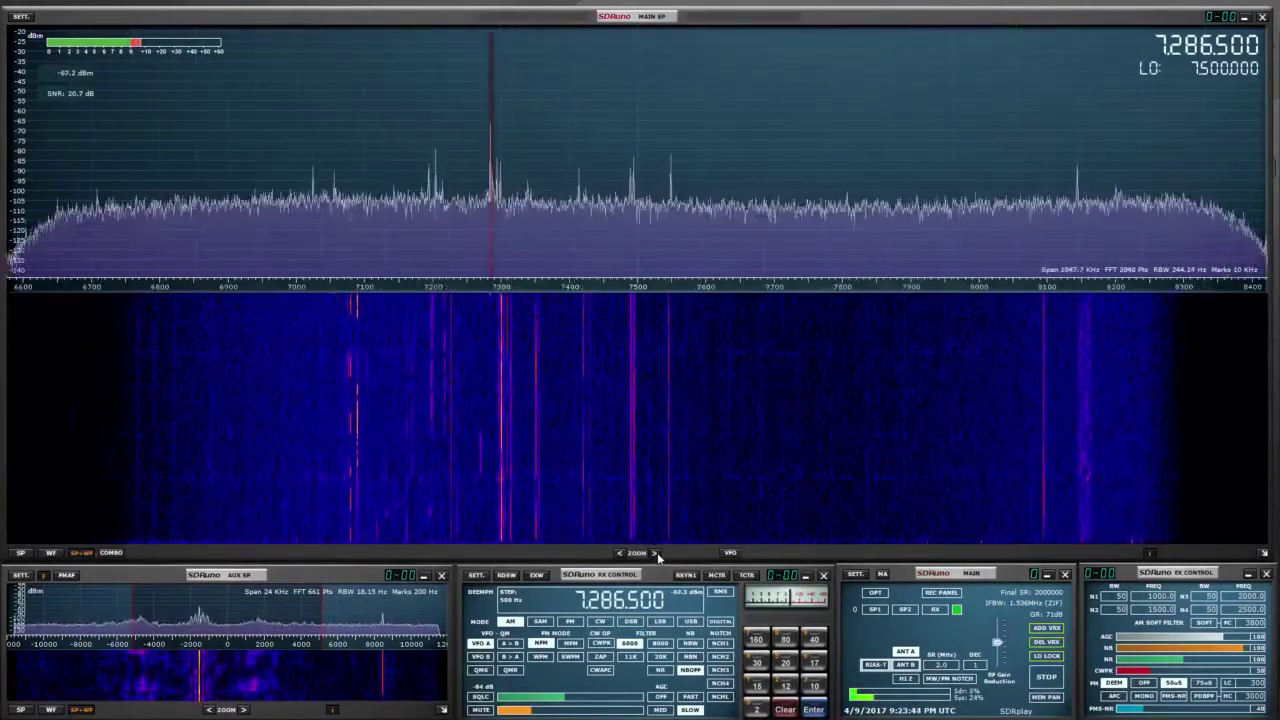
Zoom the main spectrum to a 231 kHz span, centre it on the VFO, and fine-tune down to 7.284.500.
left_click(656, 553)
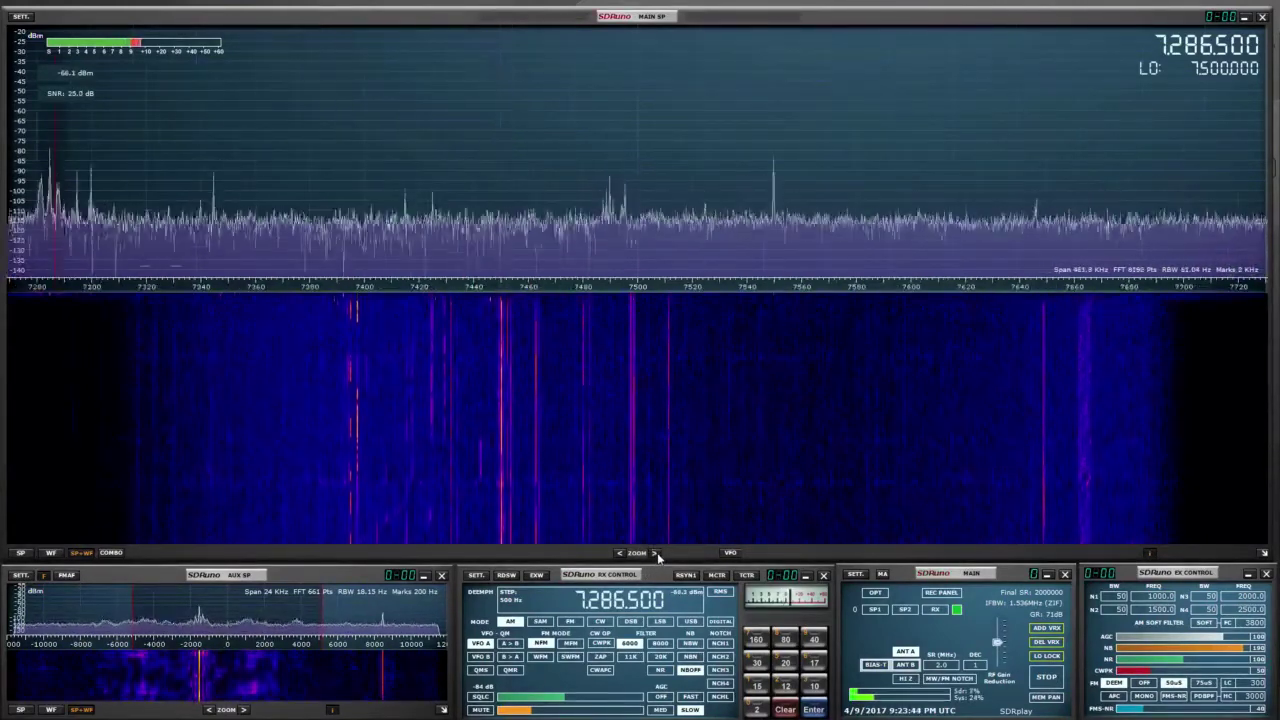
left_click(731, 553)
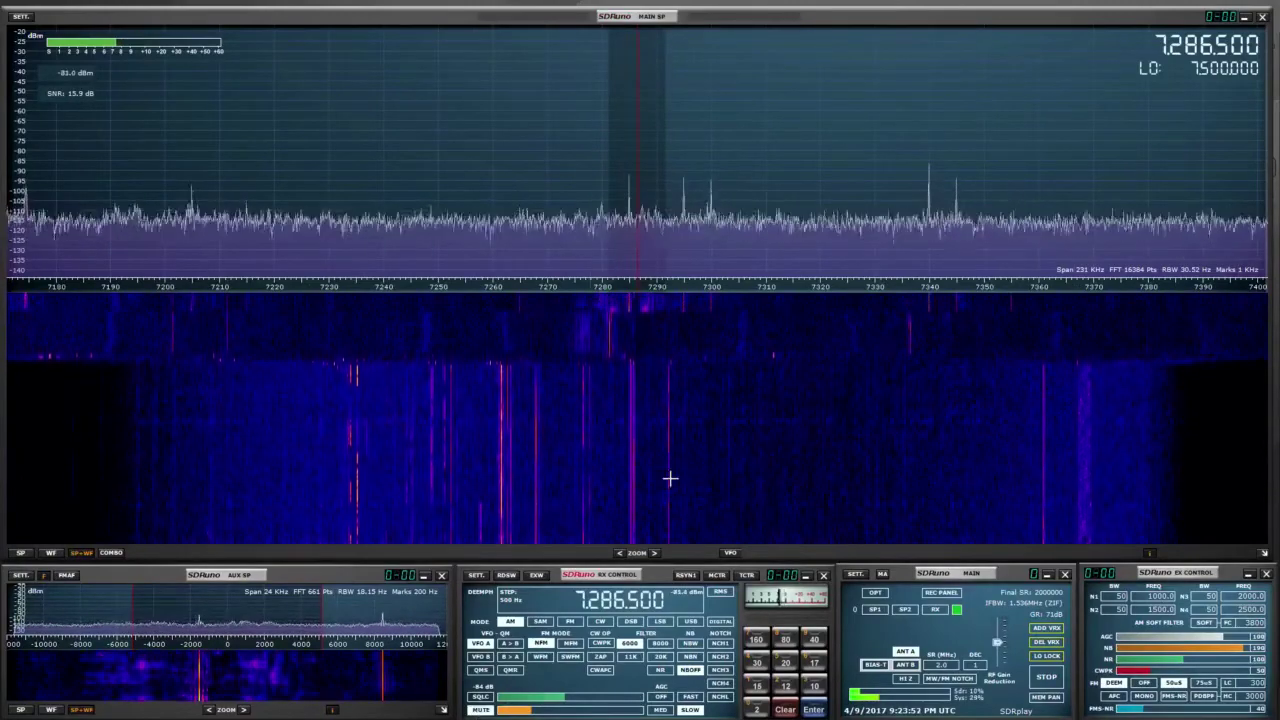
scroll(645, 210, "down", 3)
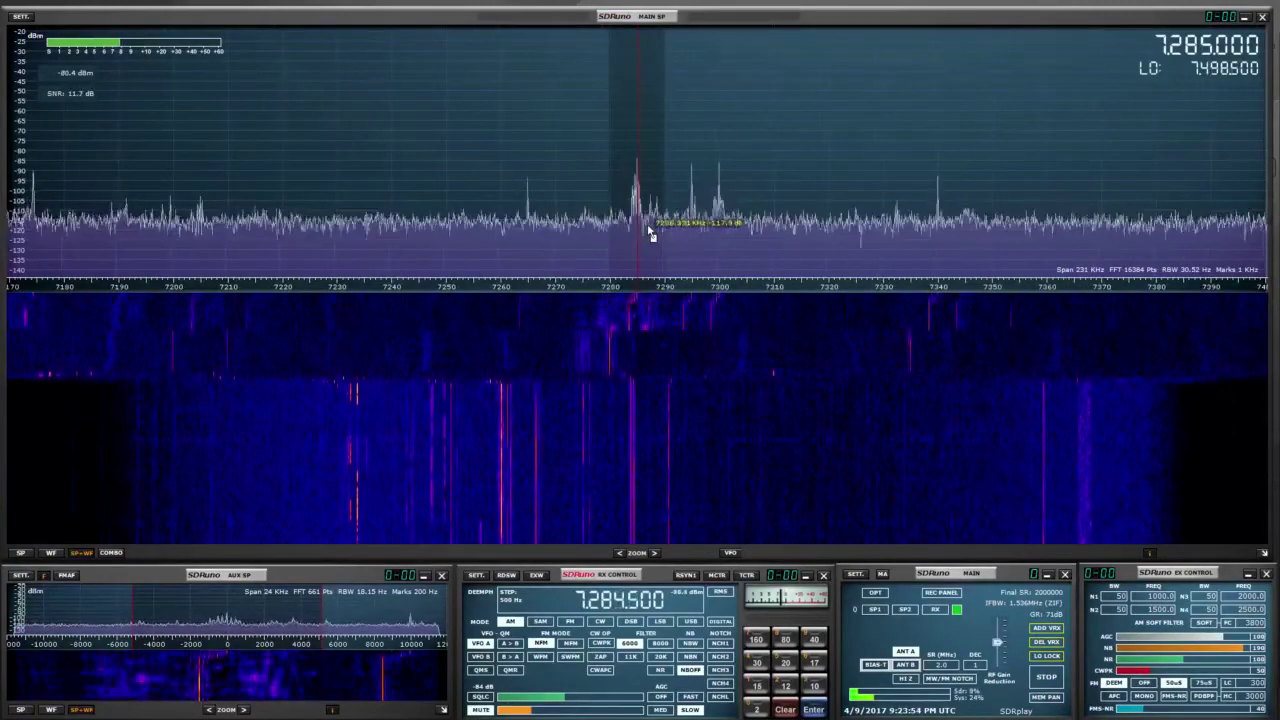
scroll(650, 233, "down", 1)
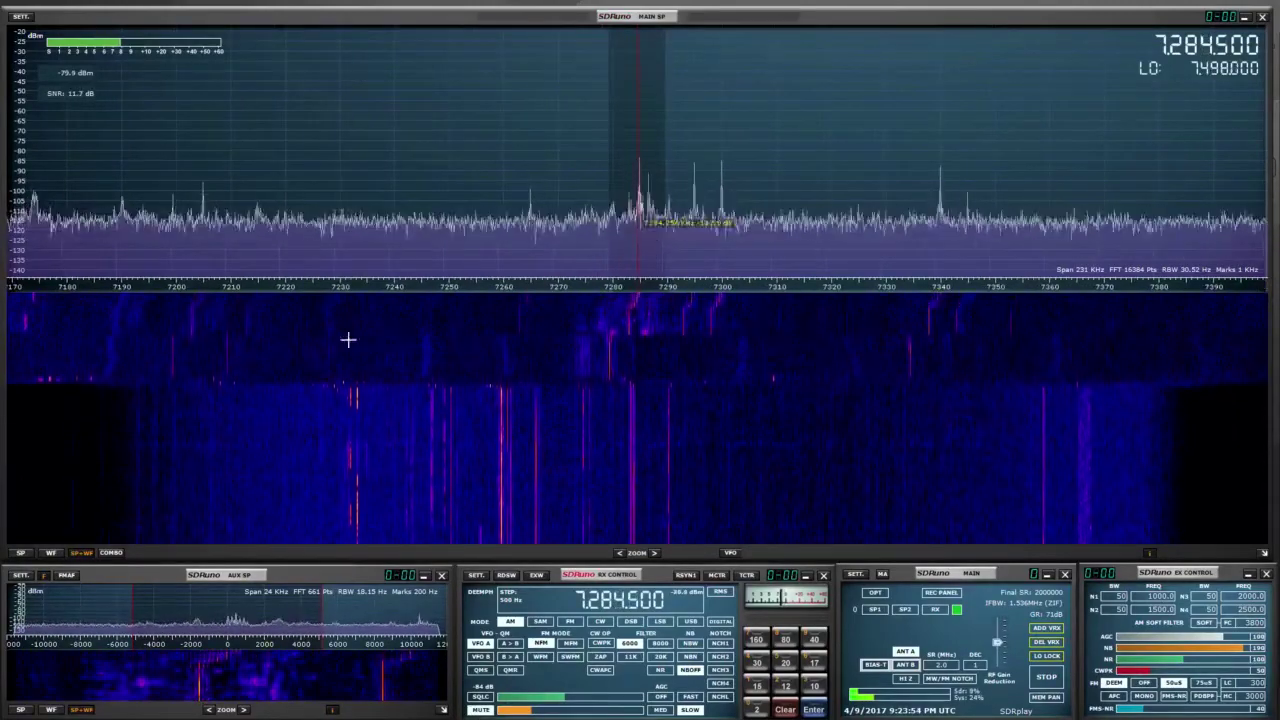
Review the main and auxiliary spectrum settings, and save the setup to the SDRplay workspace.
left_click(22, 17)
left_click_drag(567, 222, 312, 346)
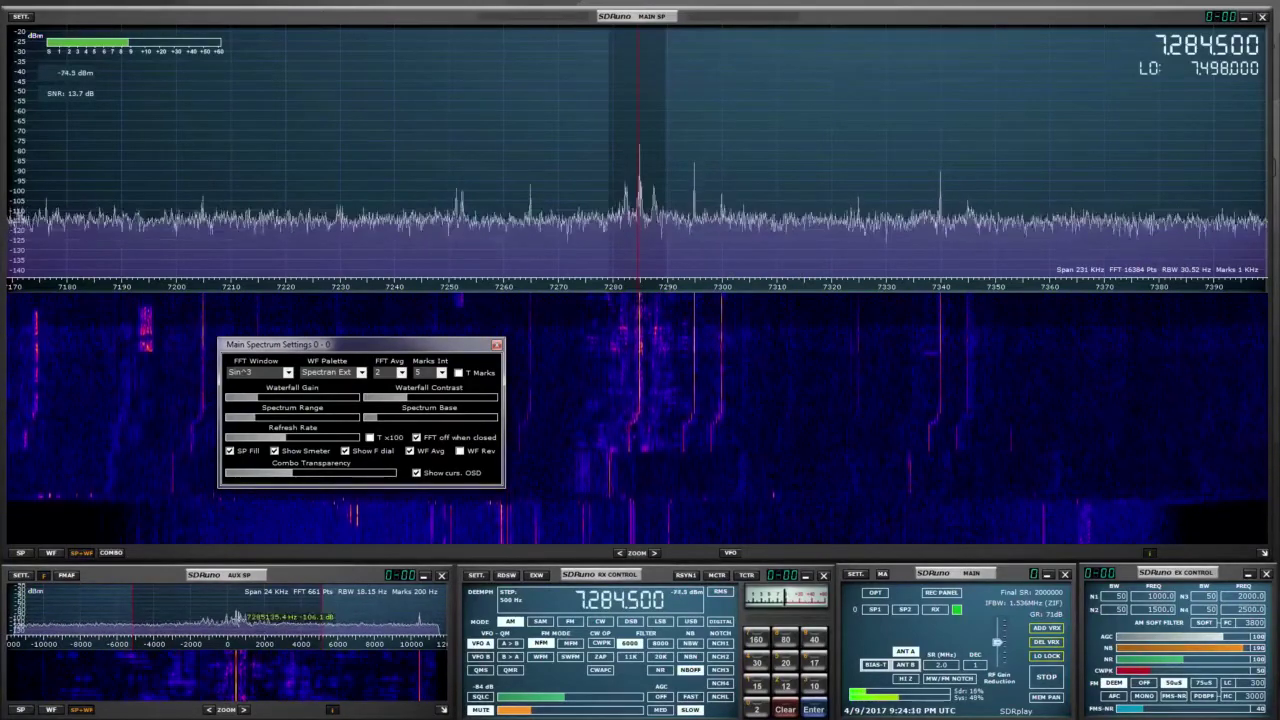
left_click(496, 346)
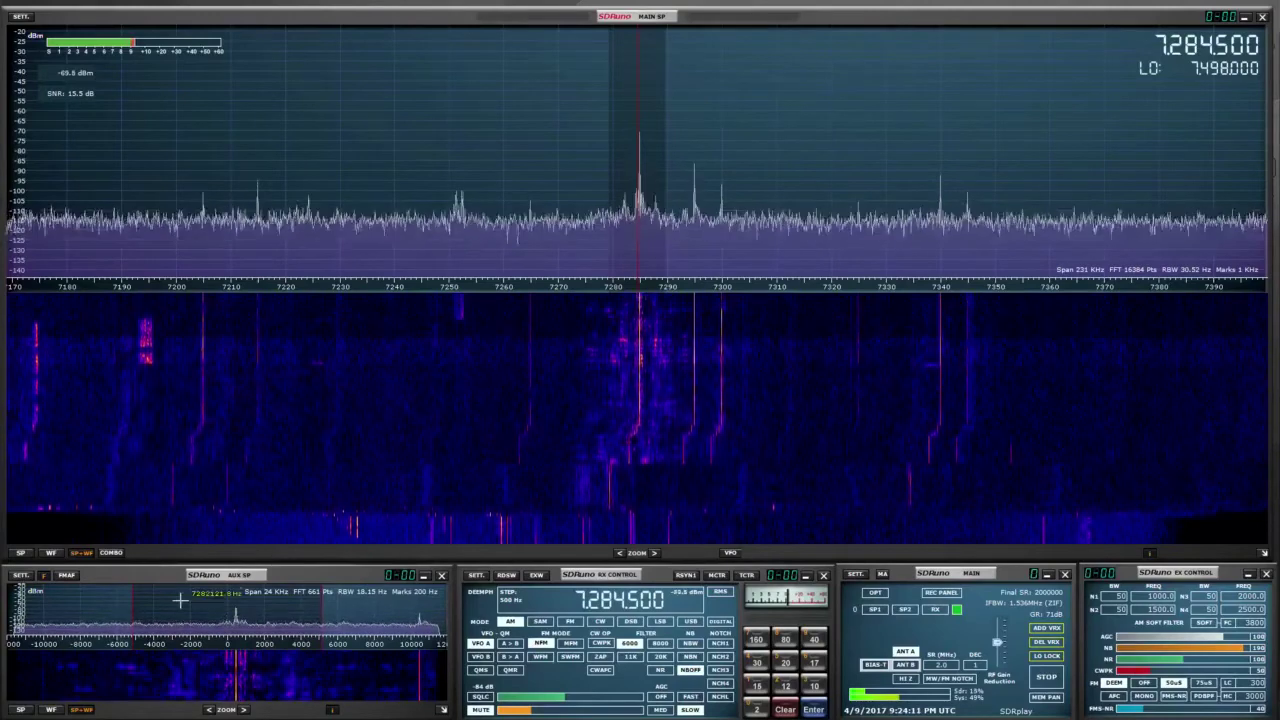
left_click(20, 575)
left_click_drag(165, 585, 180, 409)
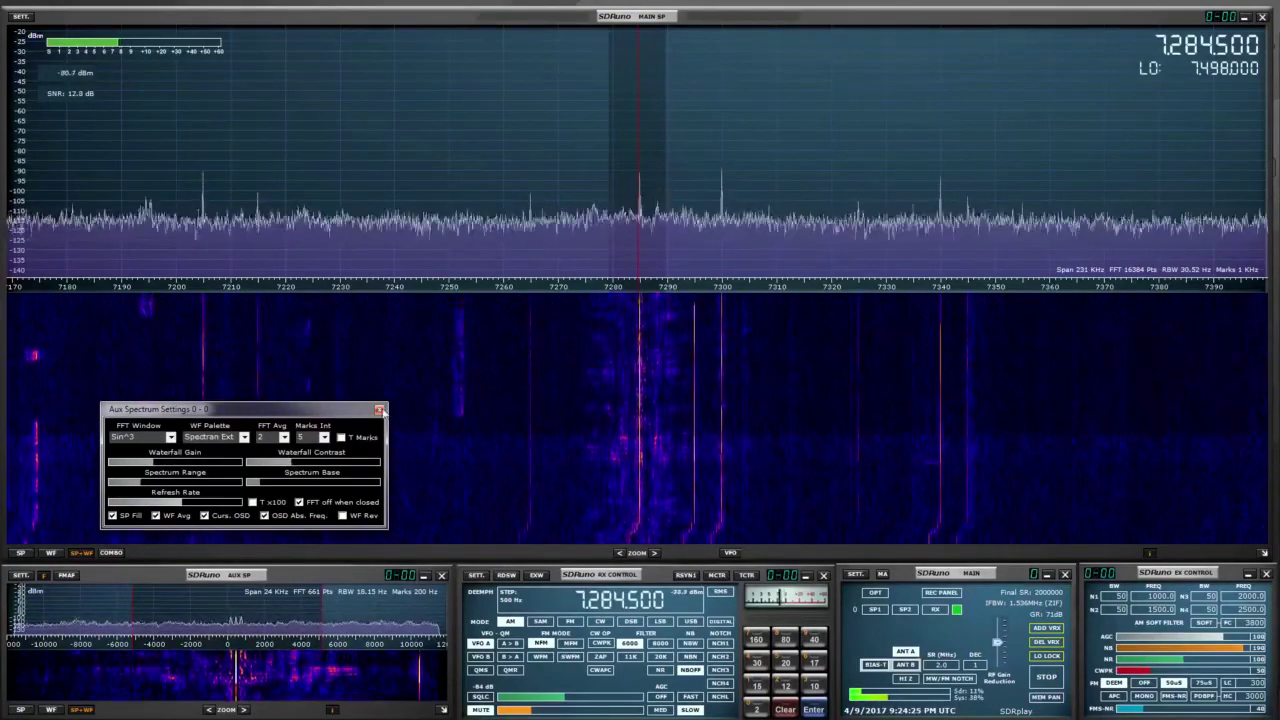
left_click(380, 410)
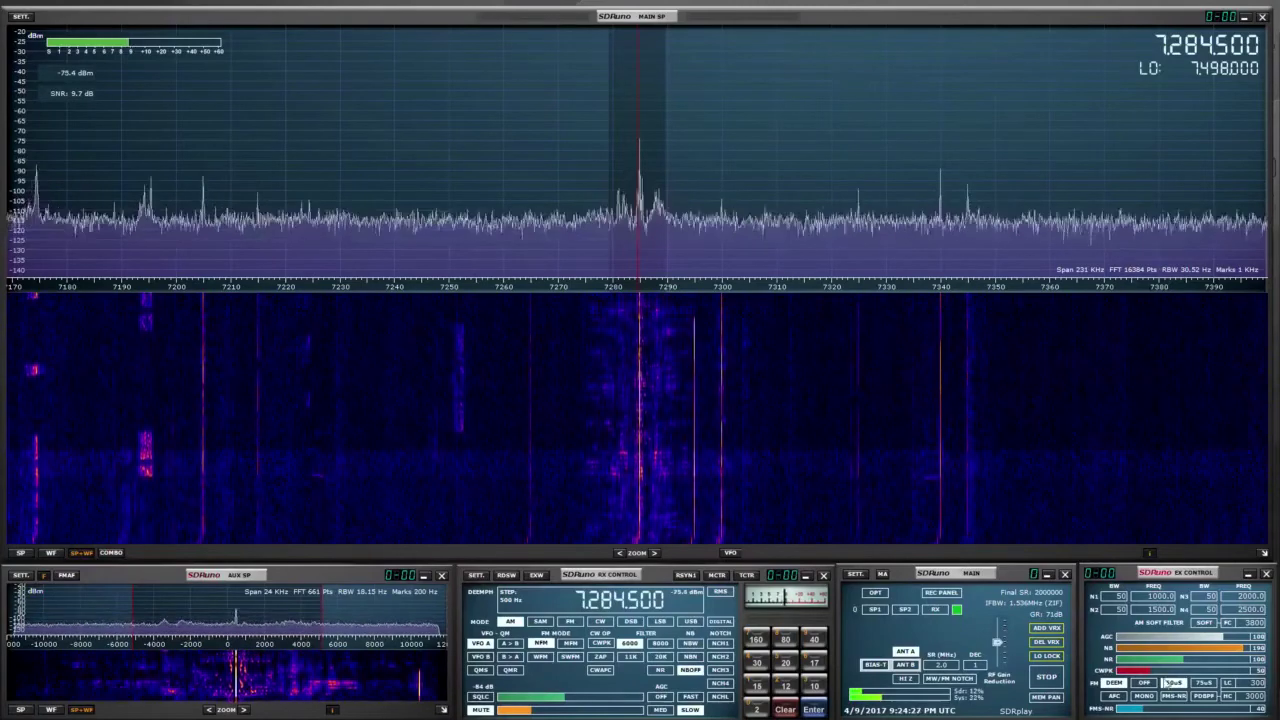
left_click(945, 573)
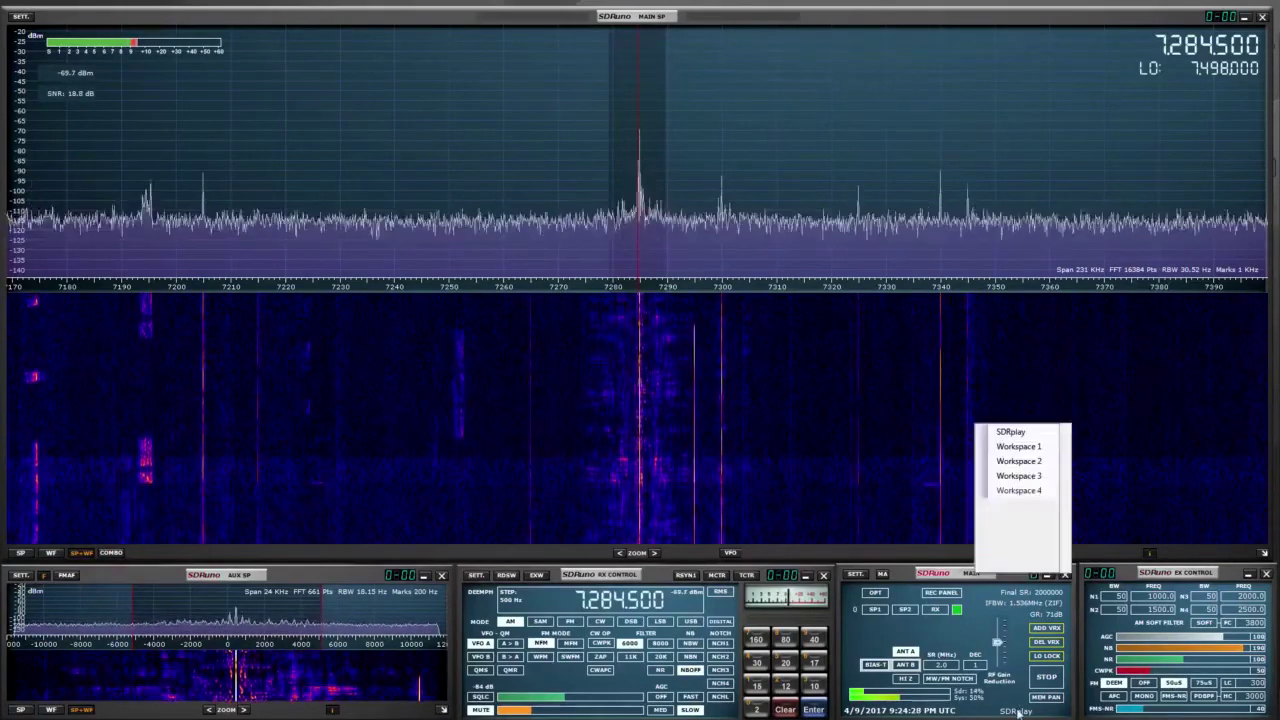
left_click(1015, 432)
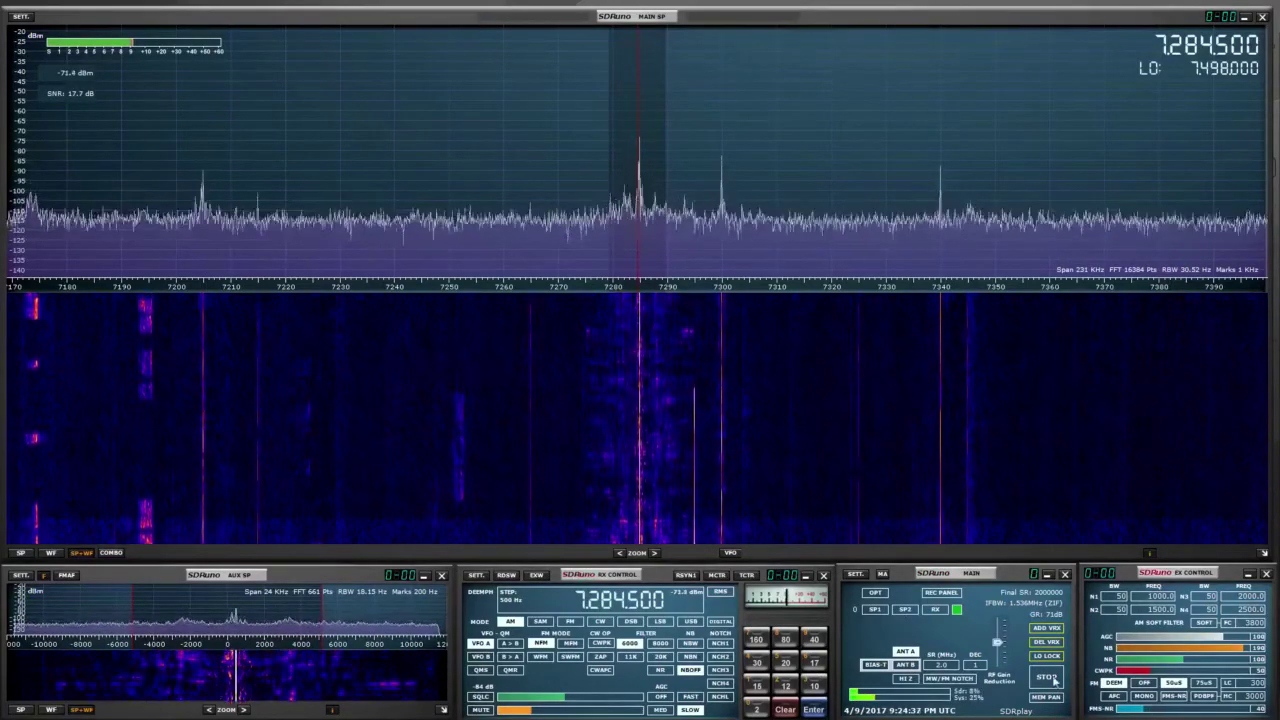
Tune down in 500 Hz steps, jump to the weaker signal near 7.215 MHz, and fine-tune to 7.215.500.
scroll(421, 200, "down", 7)
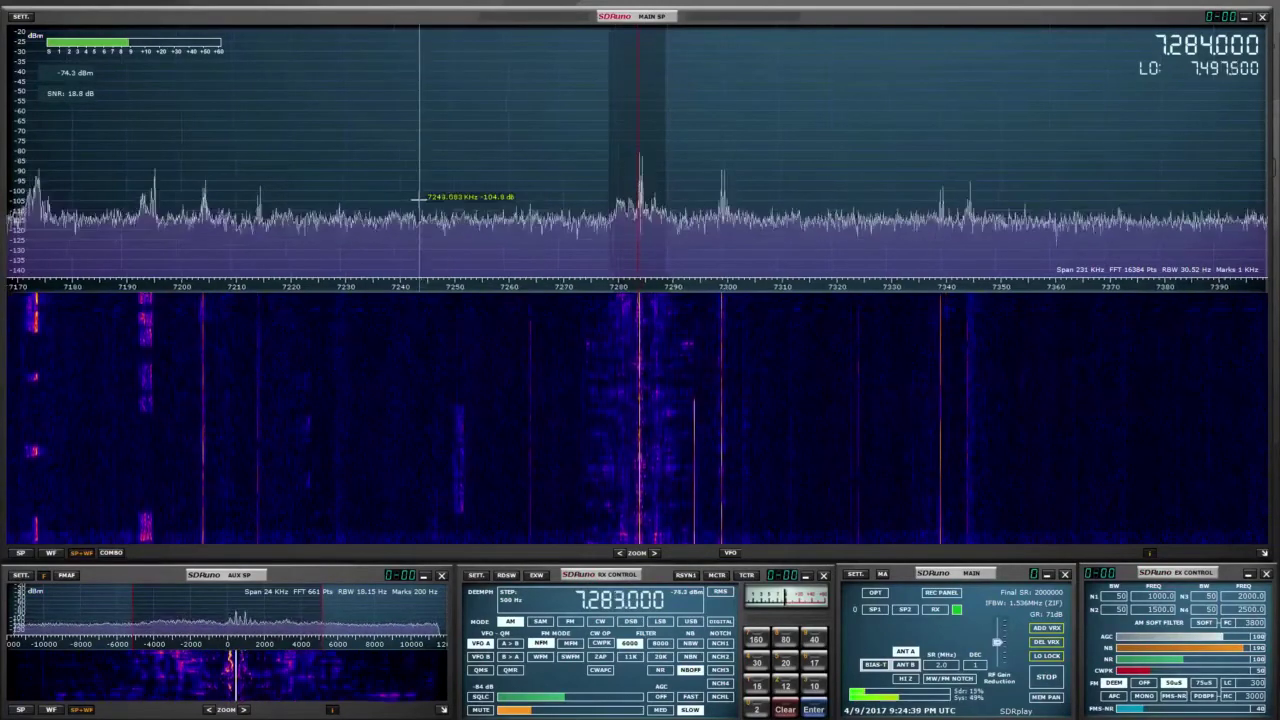
scroll(421, 200, "down", 4)
left_click(279, 215)
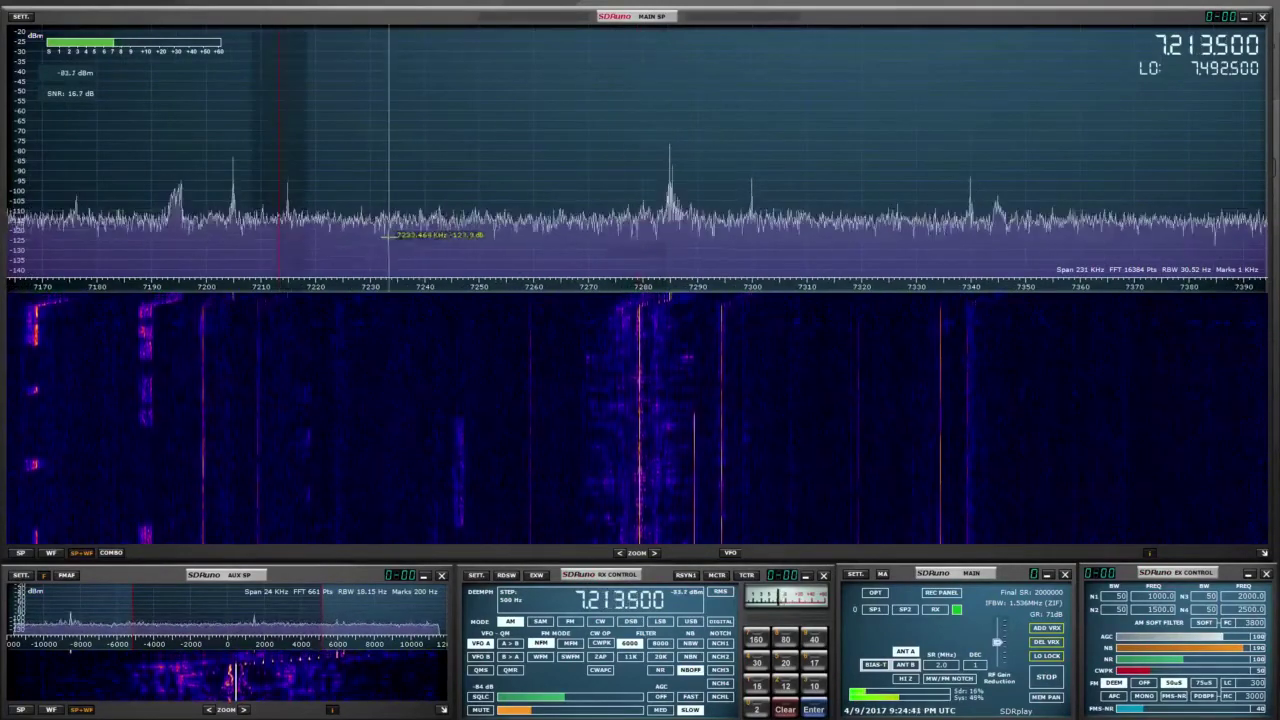
scroll(389, 235, "up", 4)
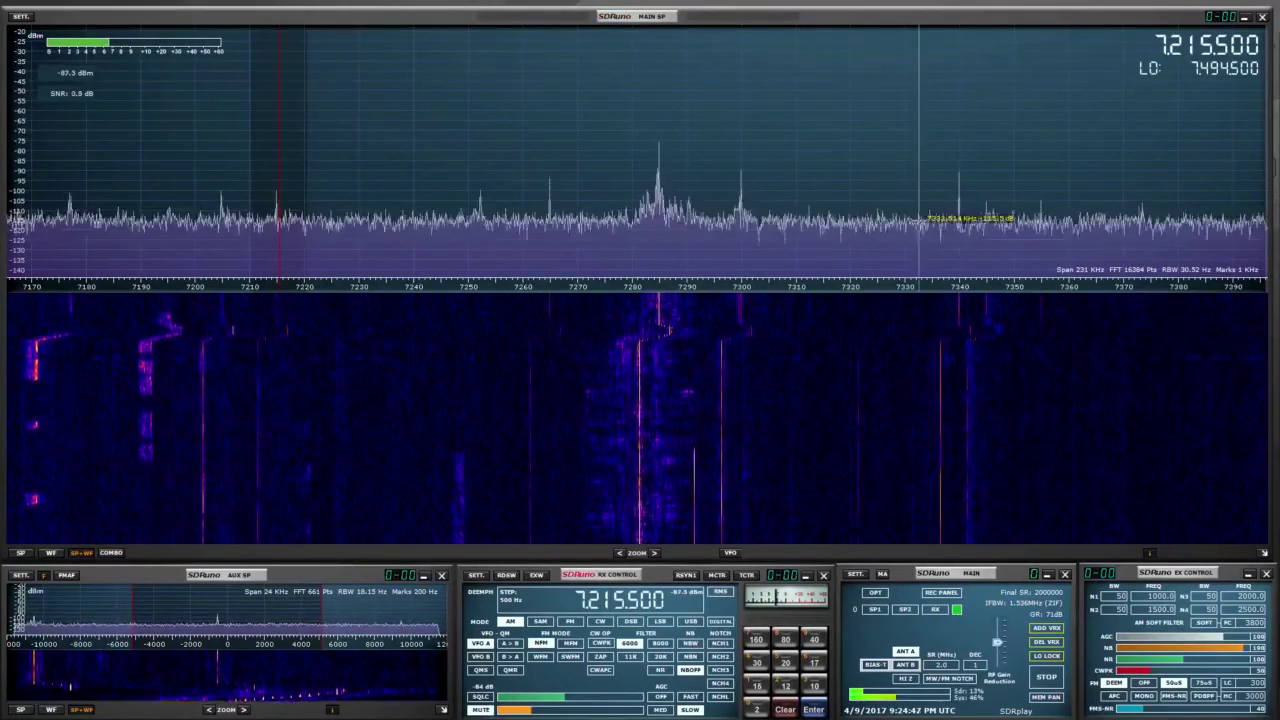
Set the tuning step to 250 Hz, jump to the strong signal near 7.285 MHz, and fine-tune to 7.283.750.
right_click(612, 611)
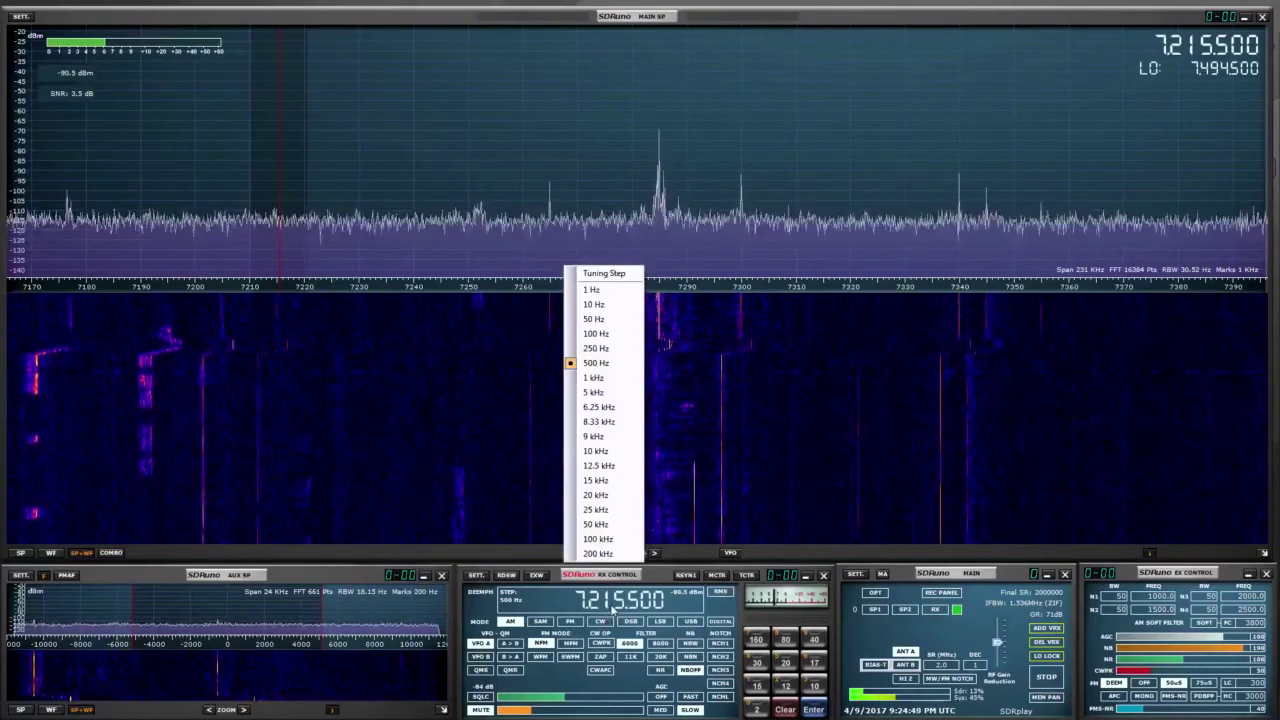
left_click(596, 349)
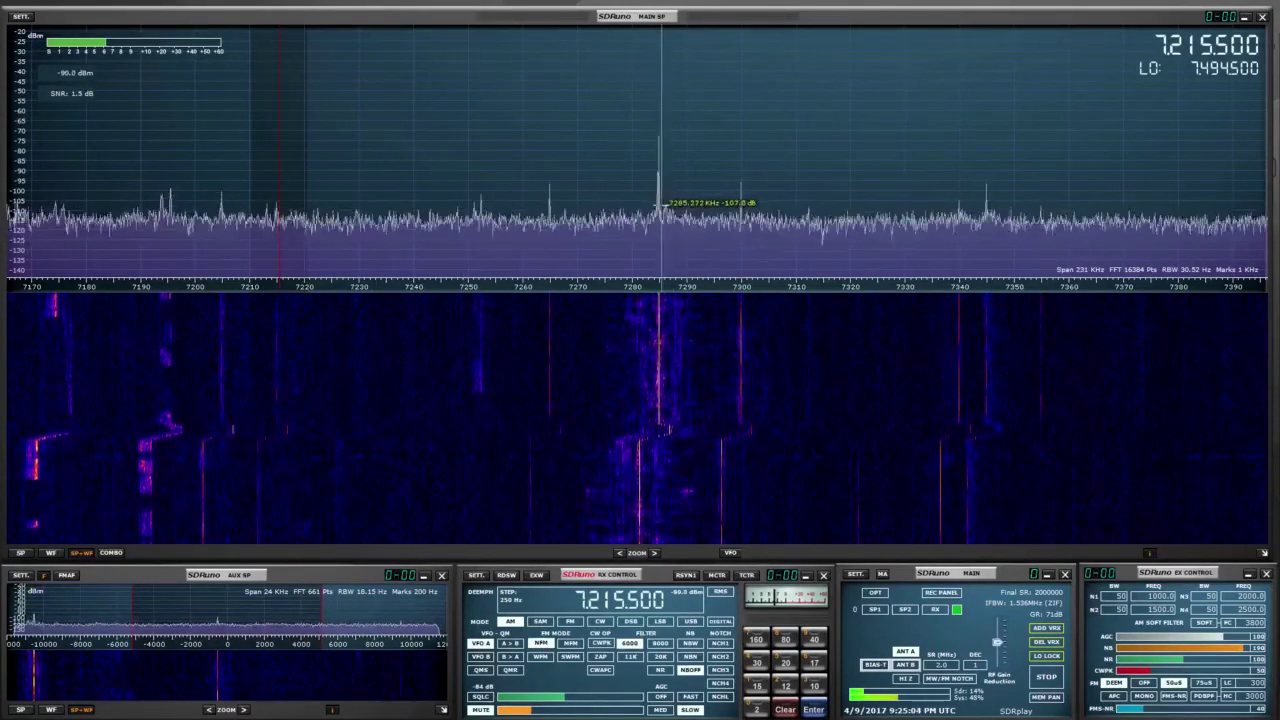
left_click(658, 196)
scroll(894, 122, "down", 13)
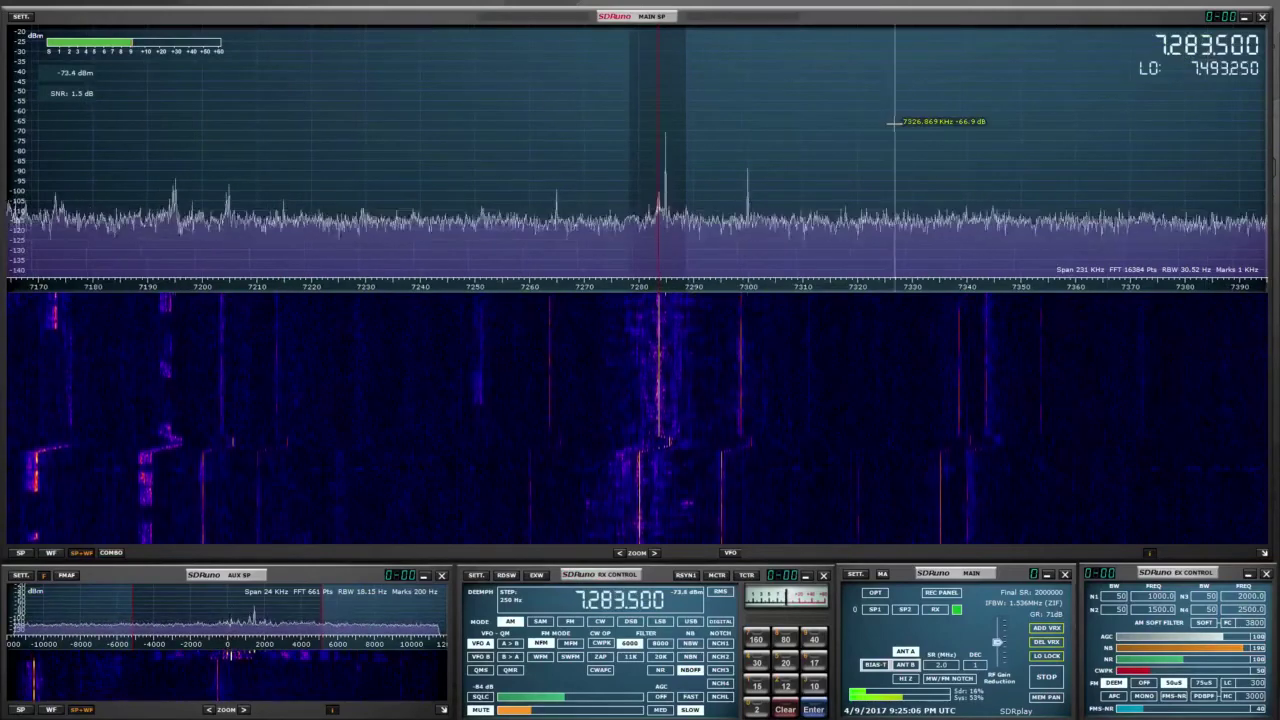
scroll(894, 122, "up", 9)
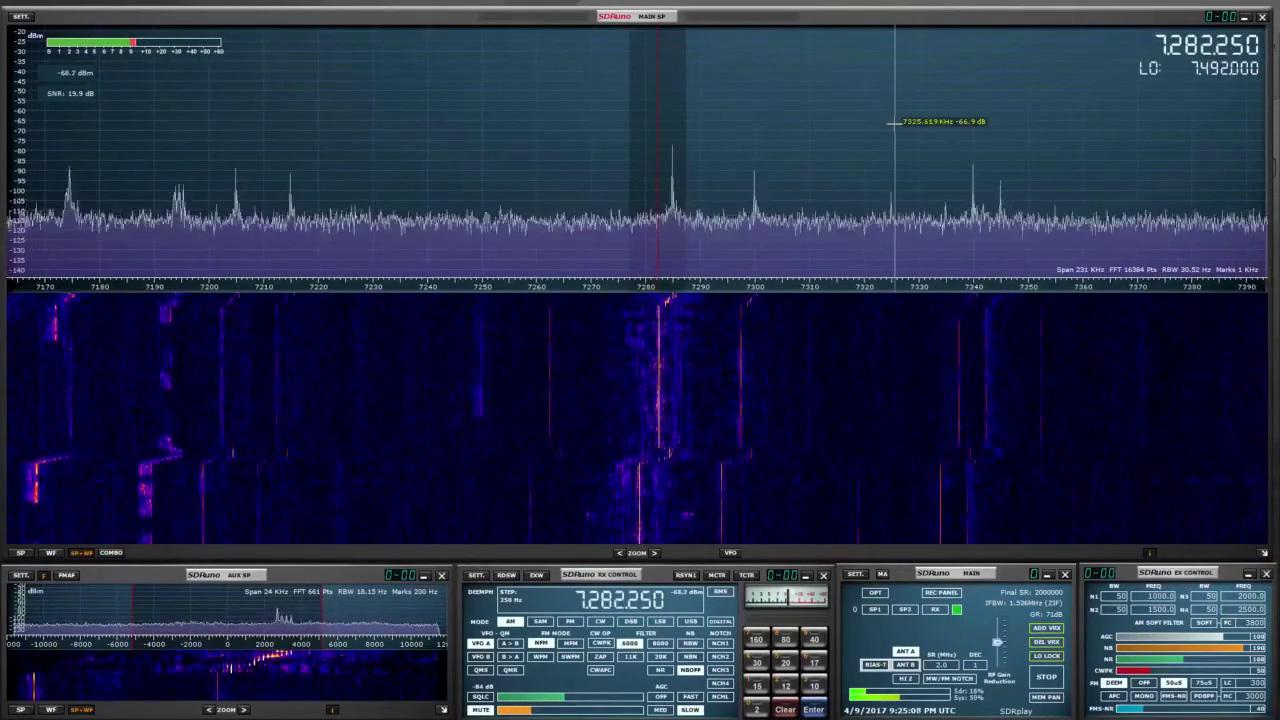
left_click(634, 670)
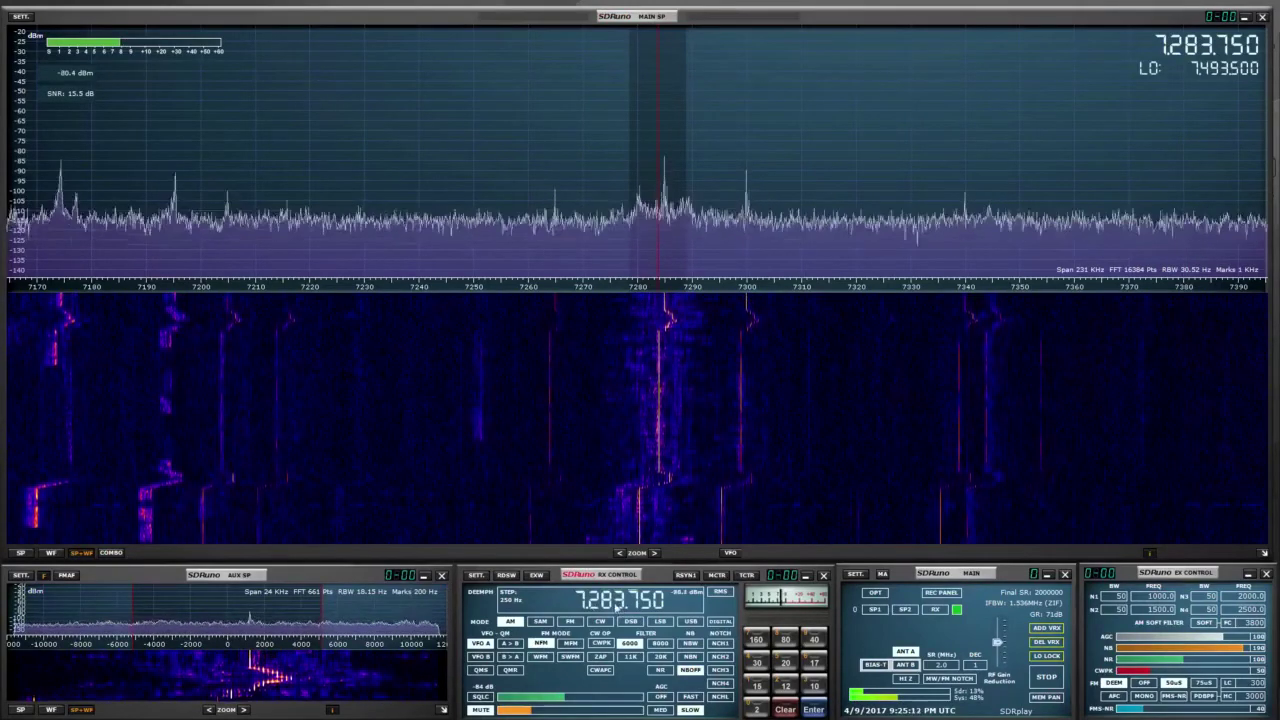
Open the tuning step choices for the receiver frequency.
right_click(618, 611)
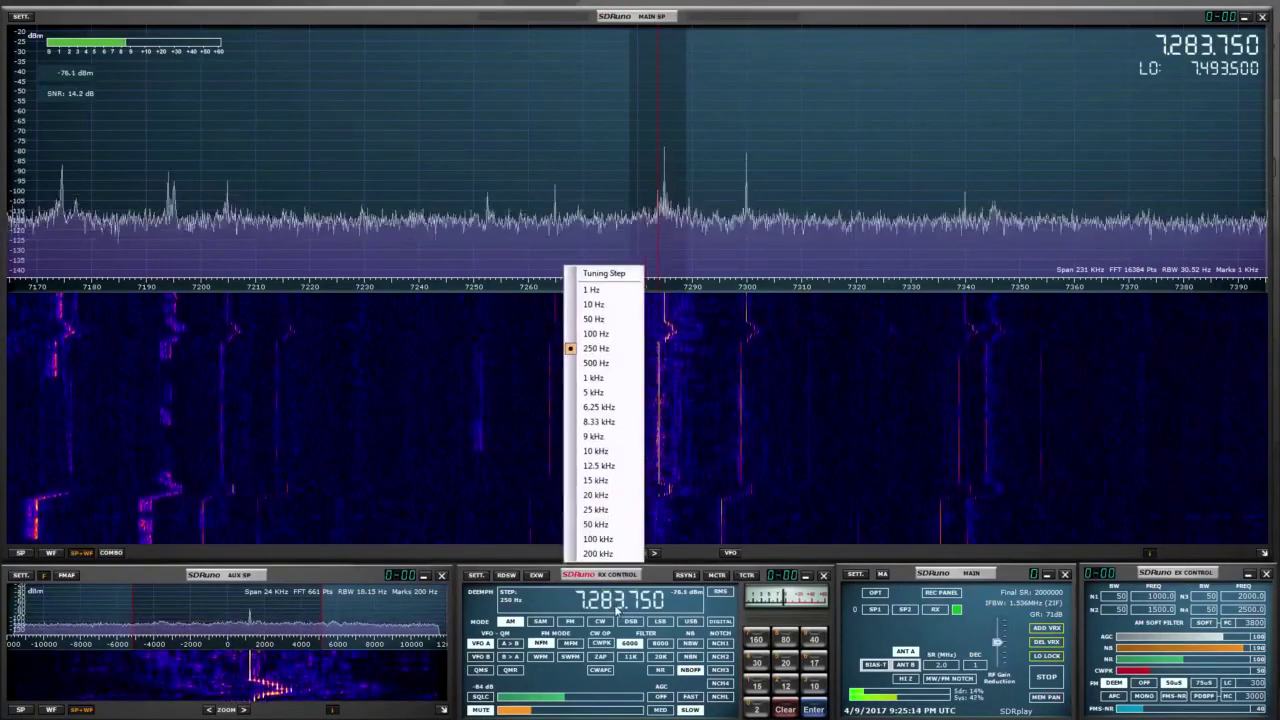